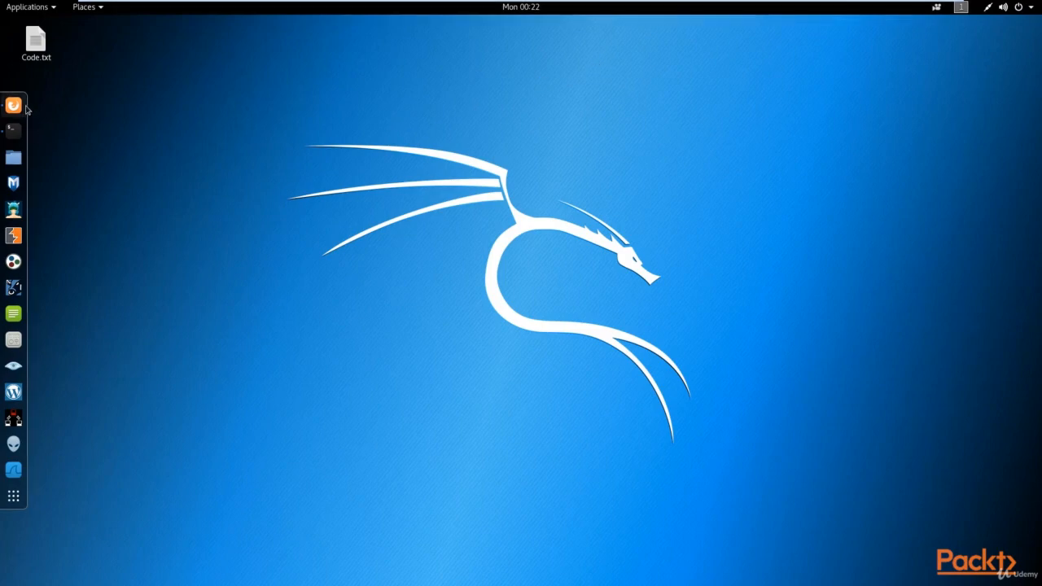
- Switch to Firefox, sign in to Nessus with the account password, and dismiss the offer to remember the login
click(26, 108)
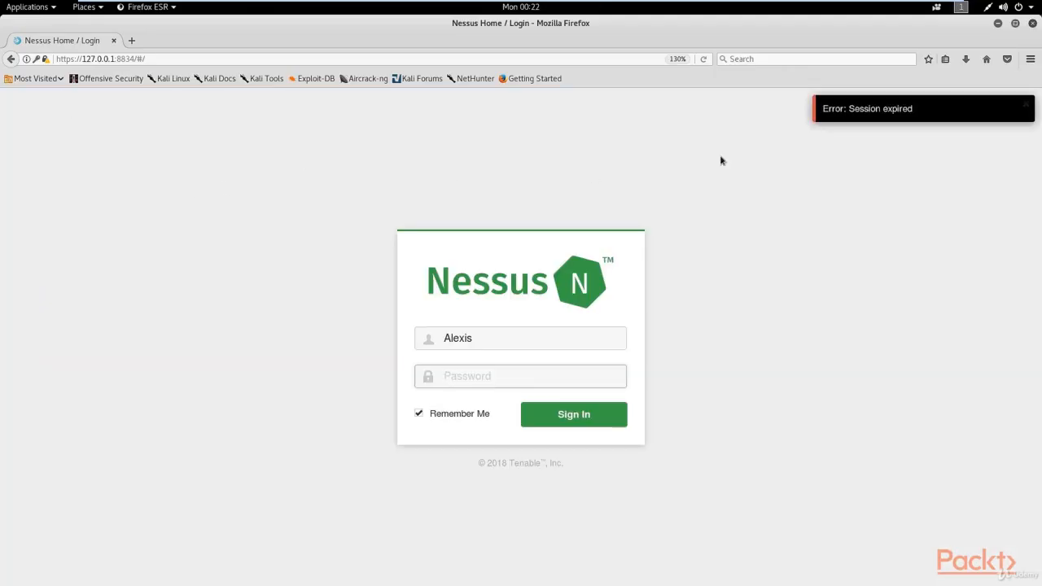
click(1026, 104)
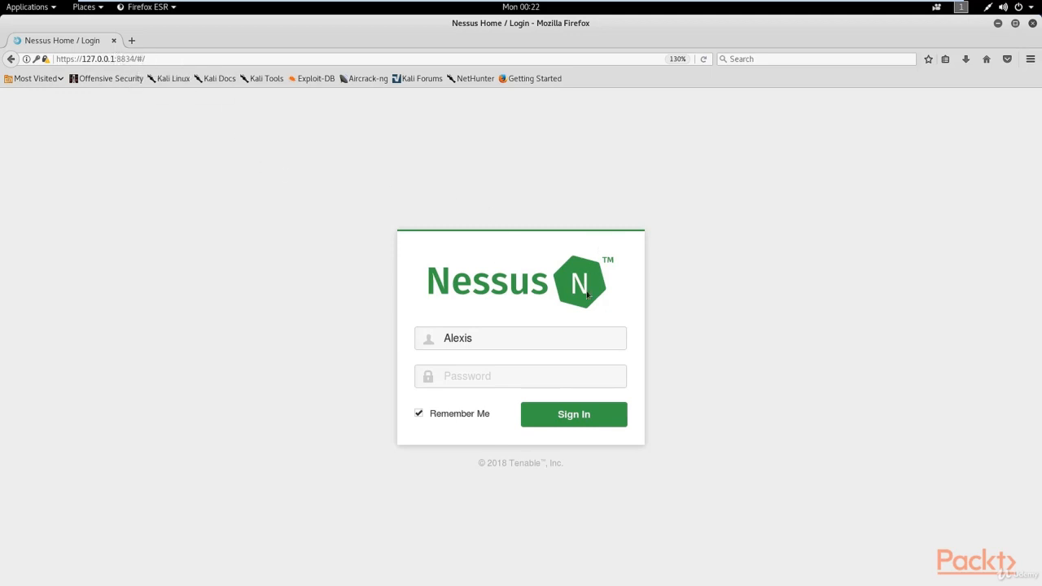
click(494, 377)
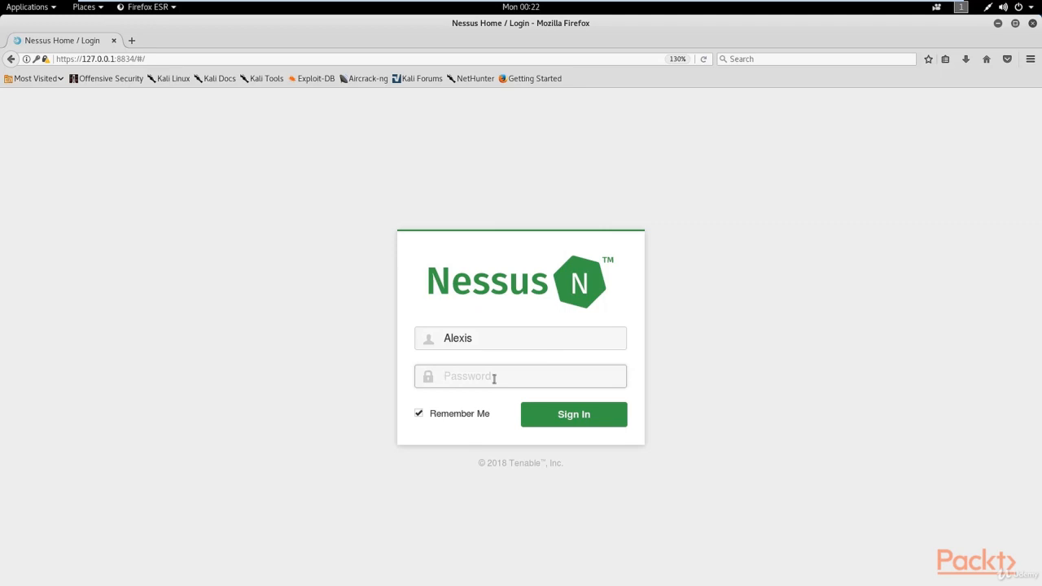
text(•••••••••)
click(556, 423)
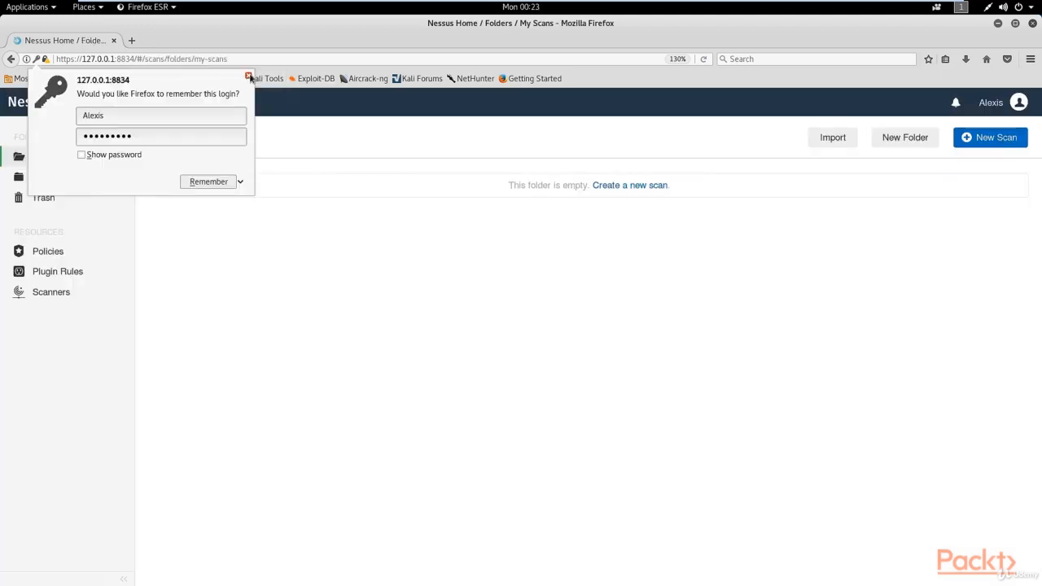
click(248, 76)
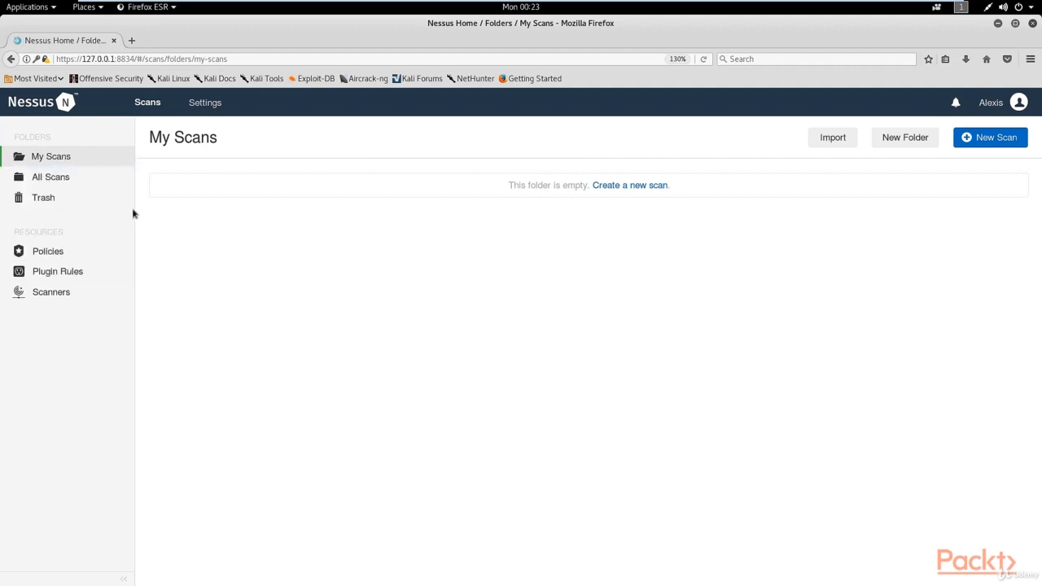
- Review the Nessus About settings for overview, software update and master password, plus the list of advanced settings
click(196, 102)
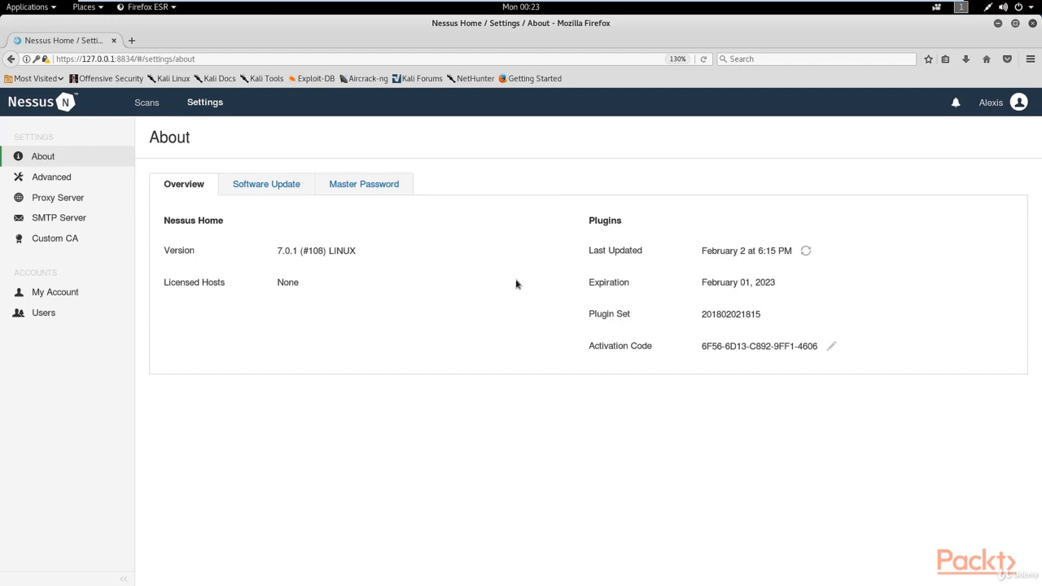
click(289, 186)
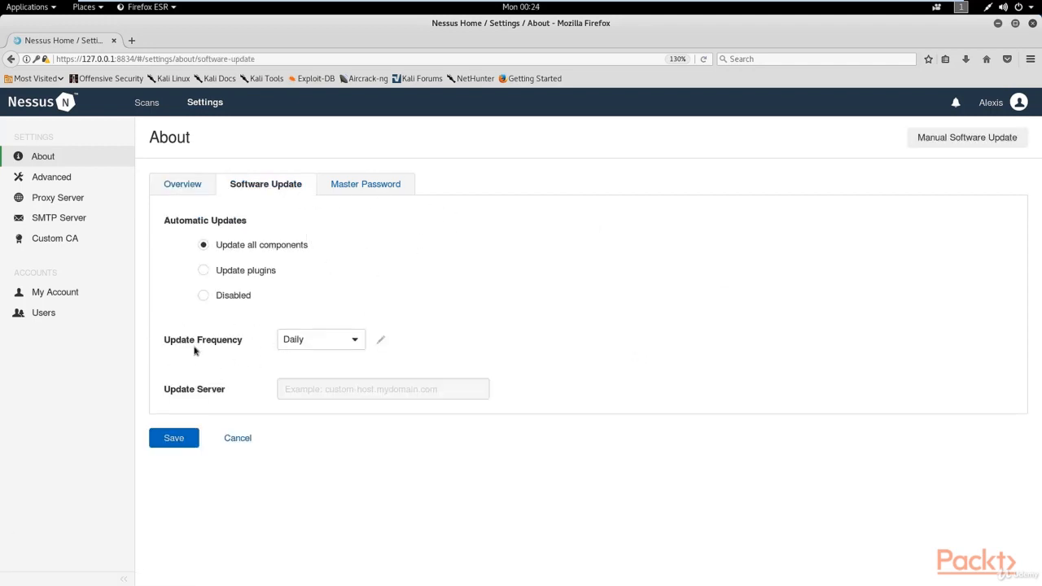
click(374, 186)
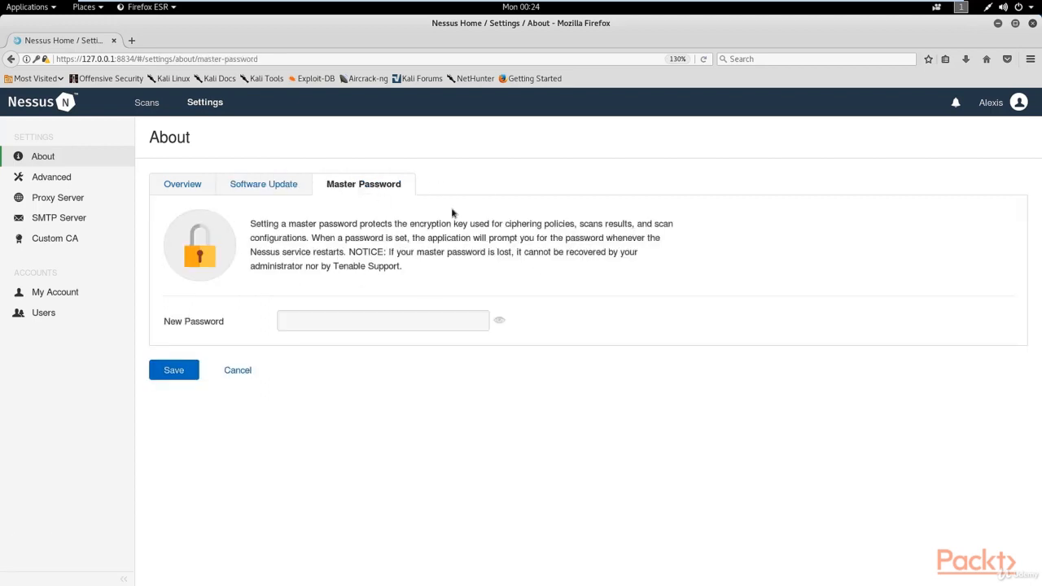
click(90, 182)
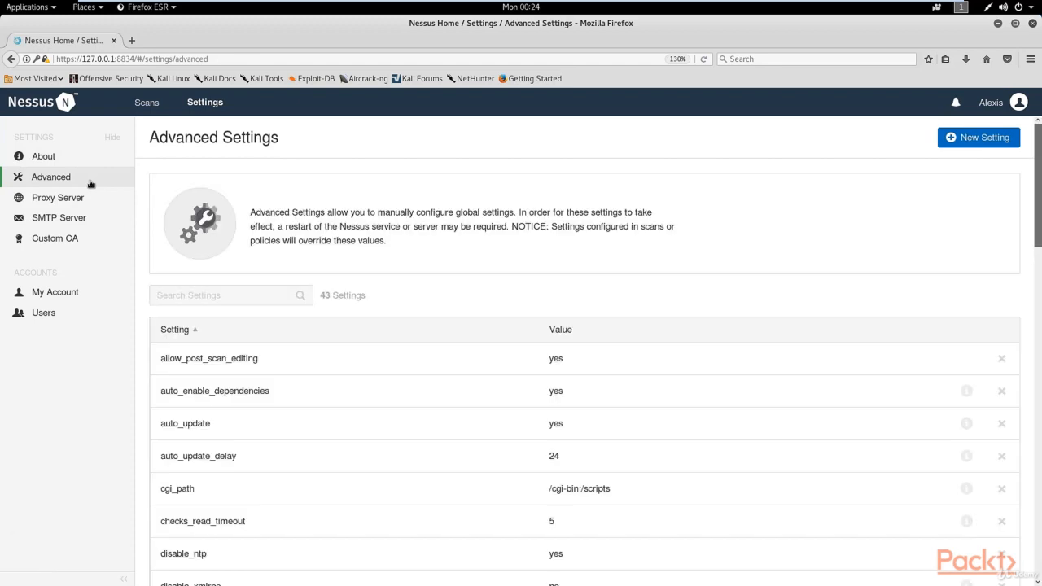
scroll(244, 233, down, 4)
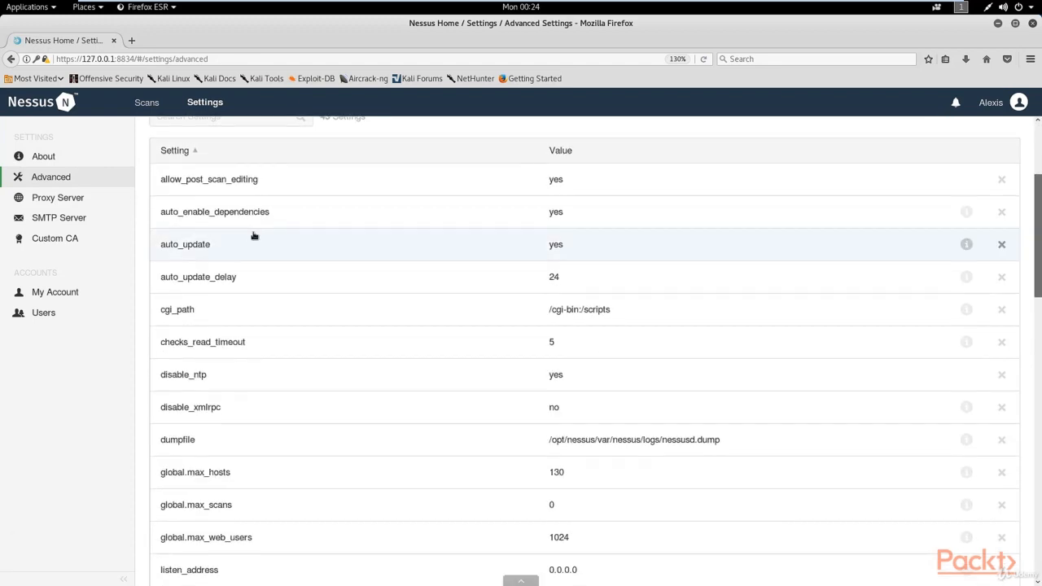
scroll(253, 236, down, 4)
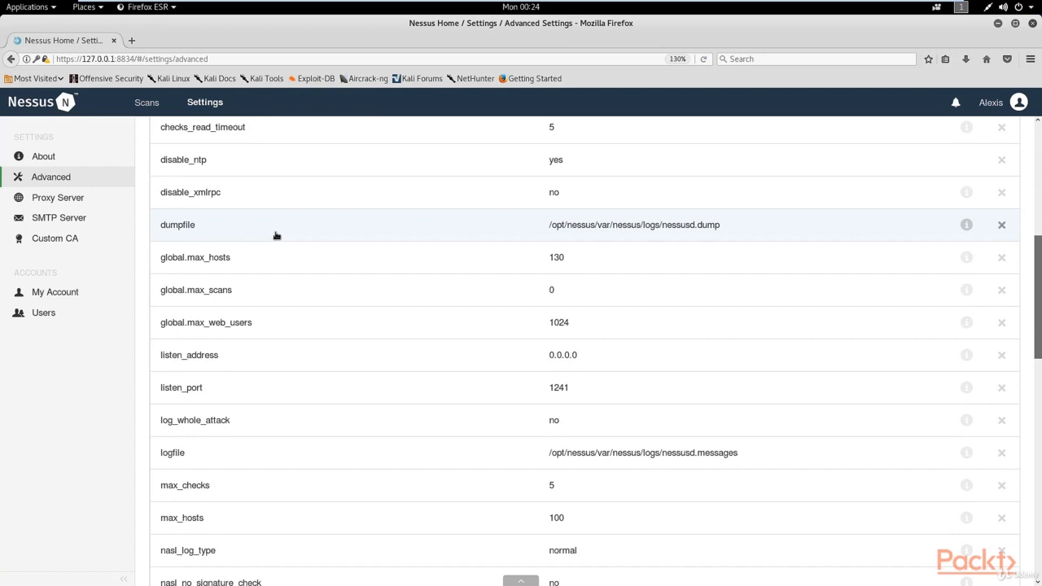
scroll(268, 235, up, 3)
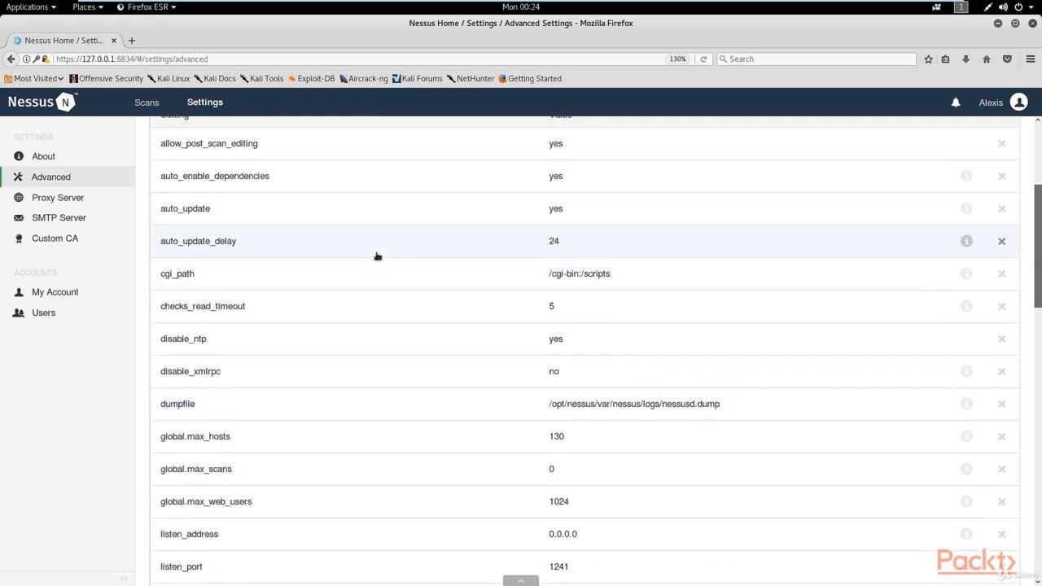
scroll(376, 255, up, 3)
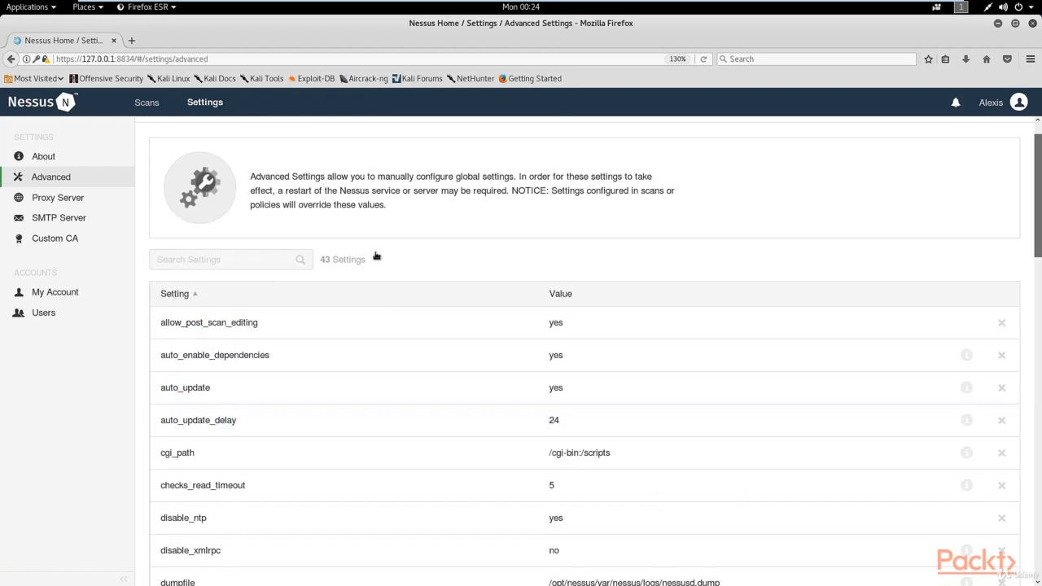
- Look through the Proxy Server, SMTP Server and Custom CA settings and the My Account and Users pages
click(81, 198)
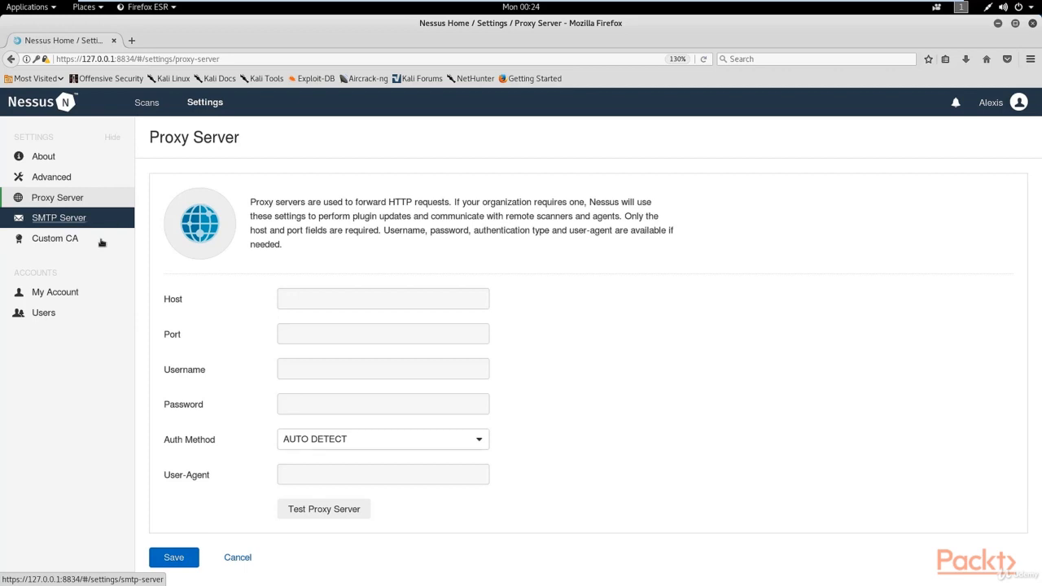
click(46, 224)
click(36, 244)
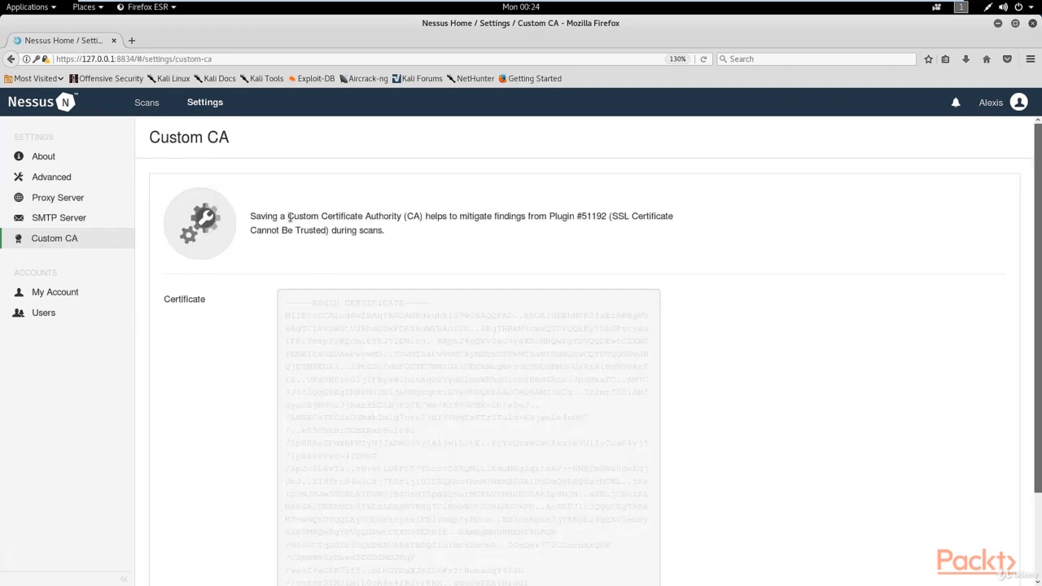
click(90, 292)
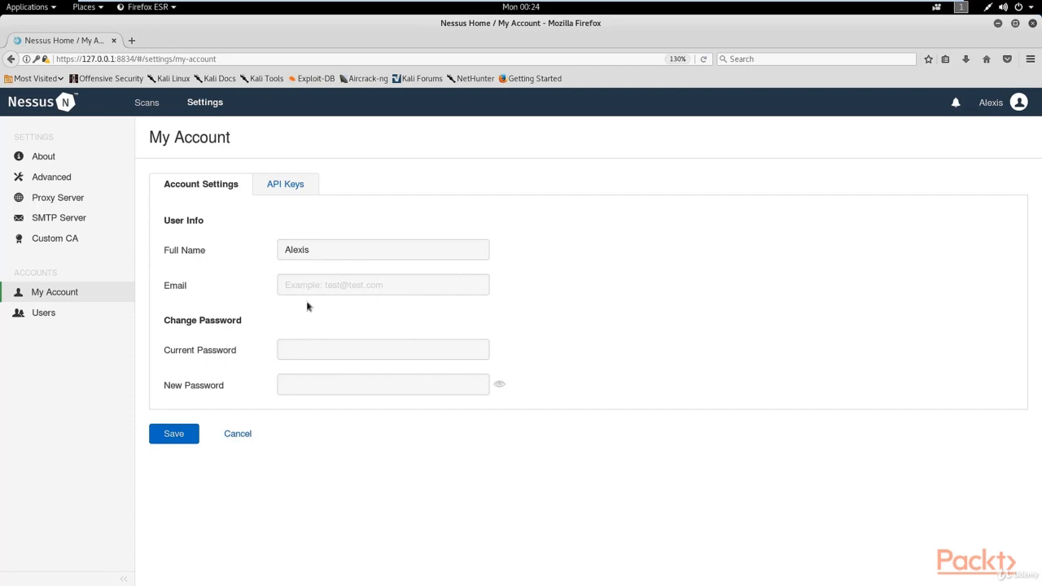
click(76, 314)
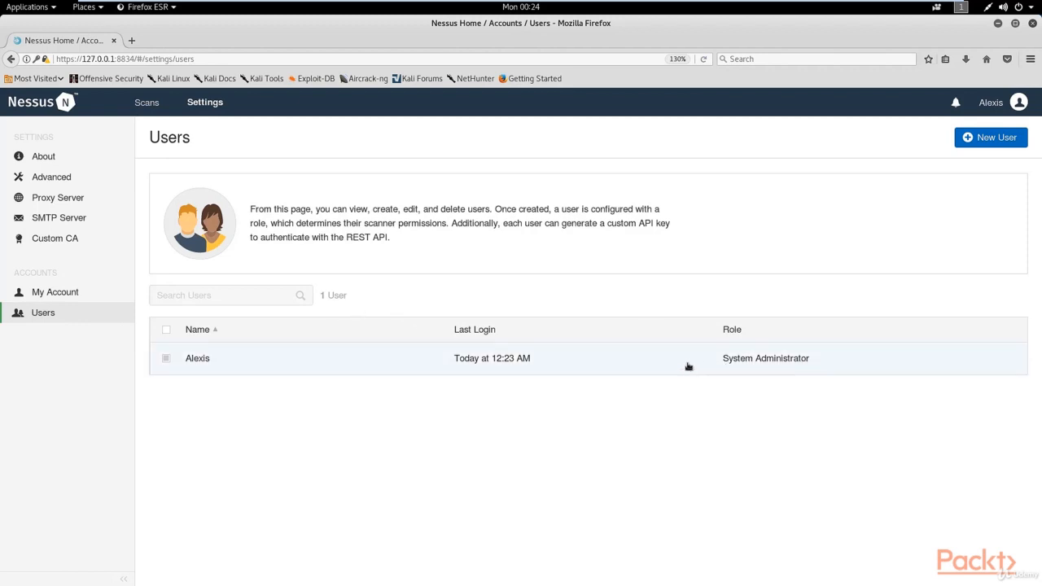
- Return to the scans area and view the All Scans and My Scans folders
click(148, 103)
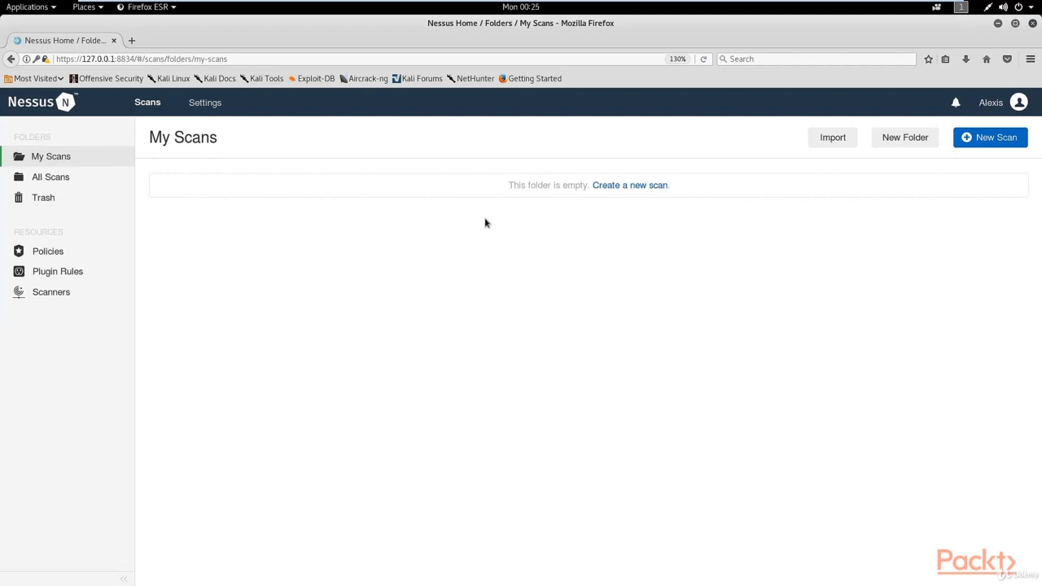
click(47, 176)
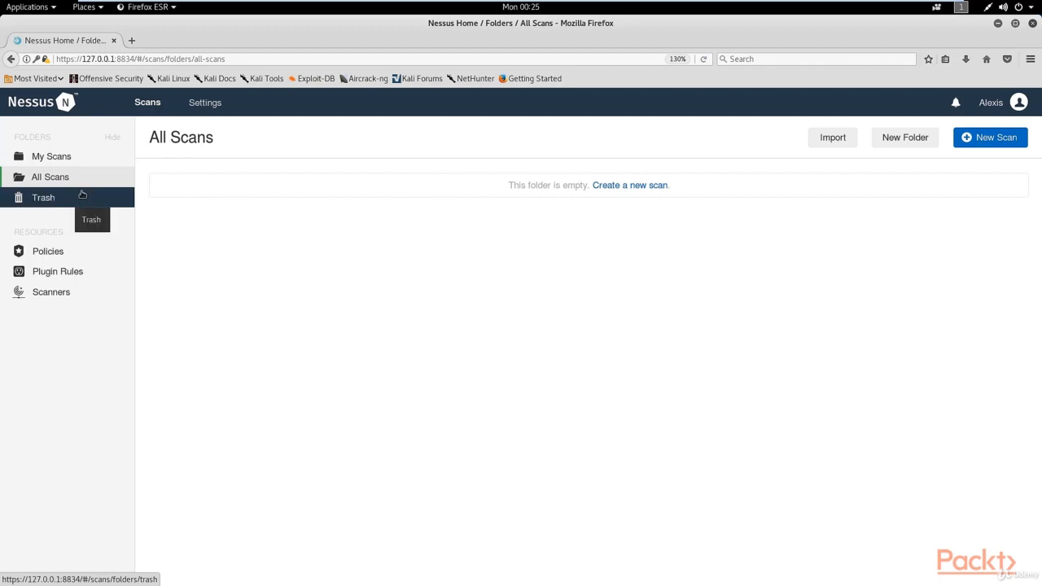
click(49, 156)
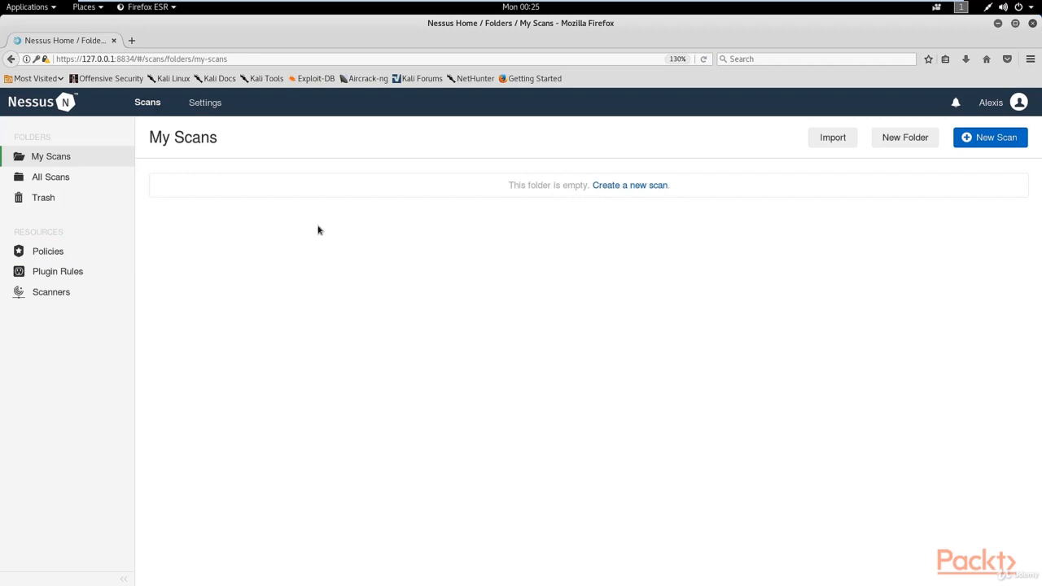
- Switch to the terminal and examine the eth0 inet address in the ifconfig output
click(997, 22)
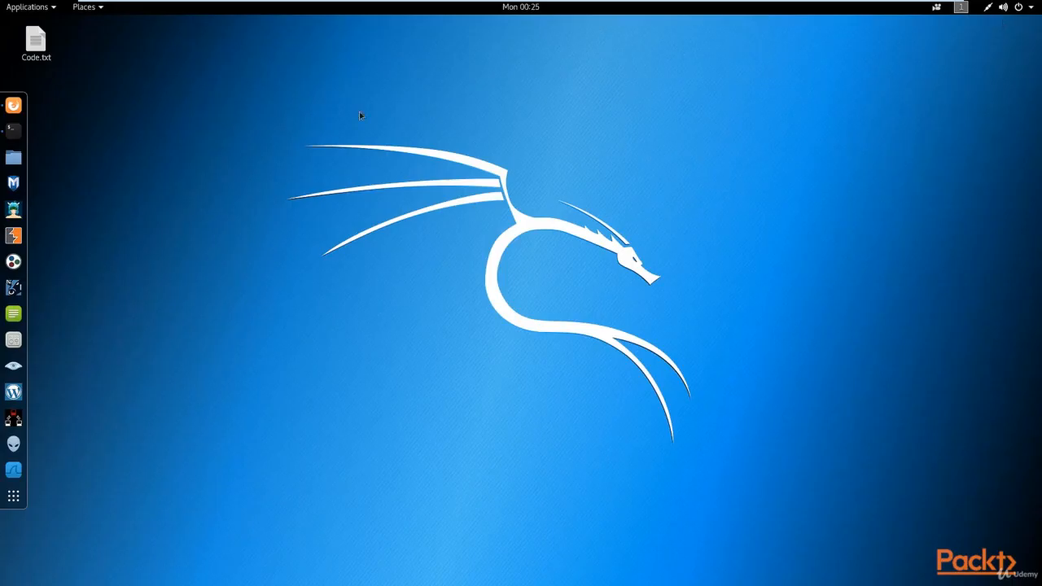
click(18, 135)
drag(389, 56, 449, 56)
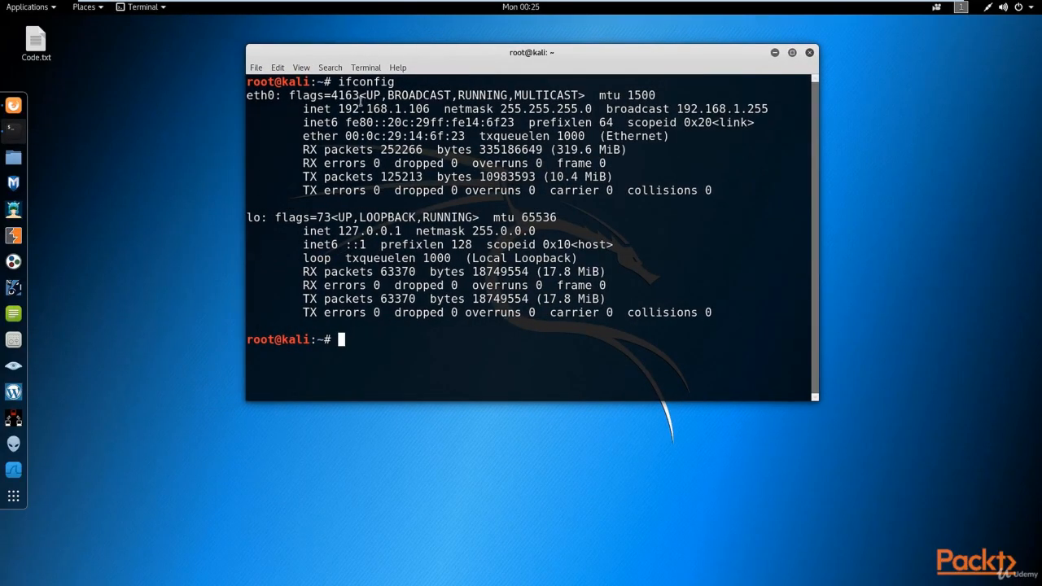
drag(339, 81, 402, 81)
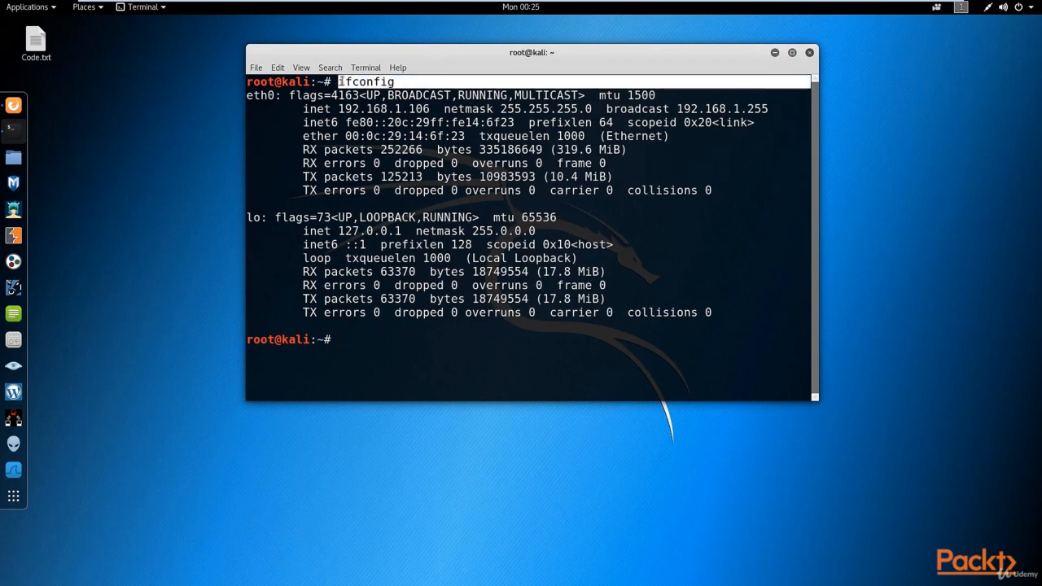
click(398, 104)
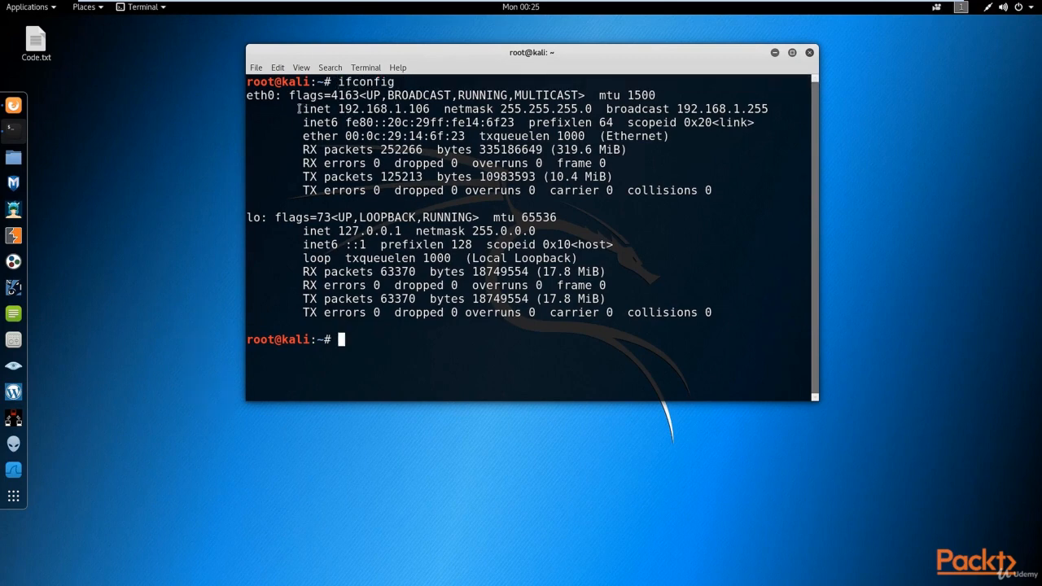
drag(296, 109, 439, 109)
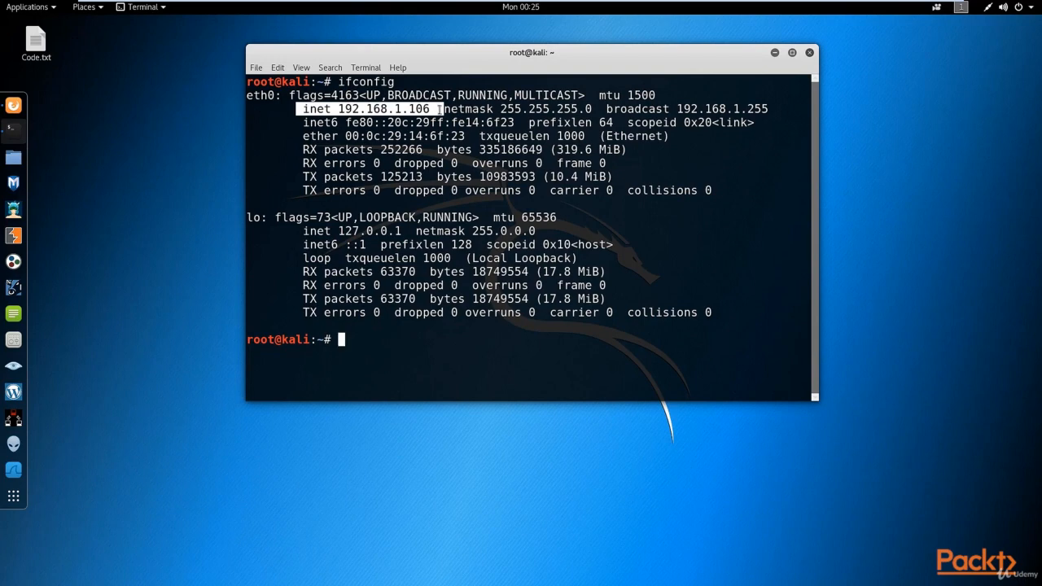
click(436, 109)
drag(337, 109, 433, 109)
click(311, 155)
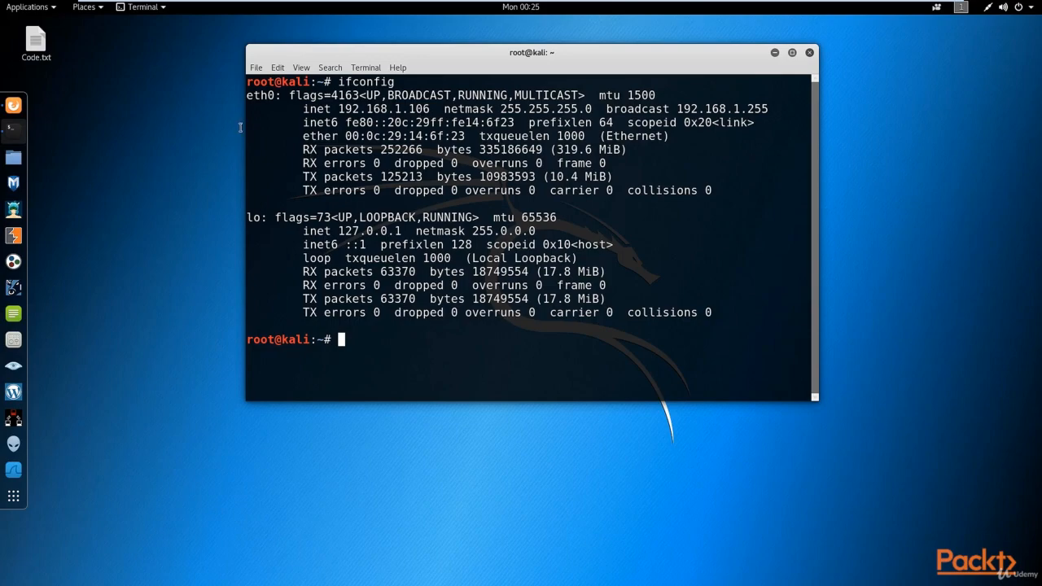
- Switch back to Firefox and start a new policy from the Nessus policies page
click(14, 106)
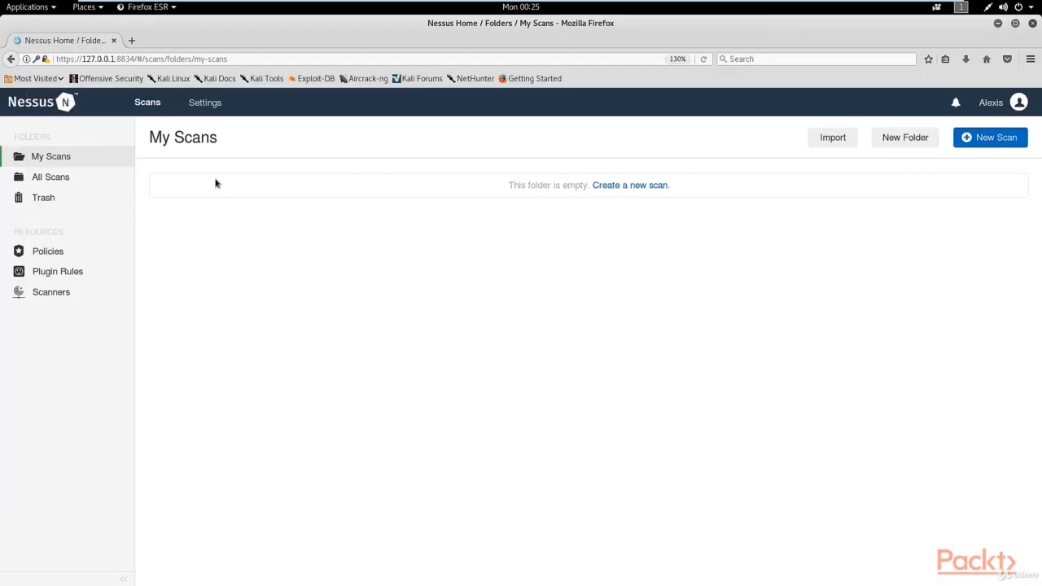
click(49, 250)
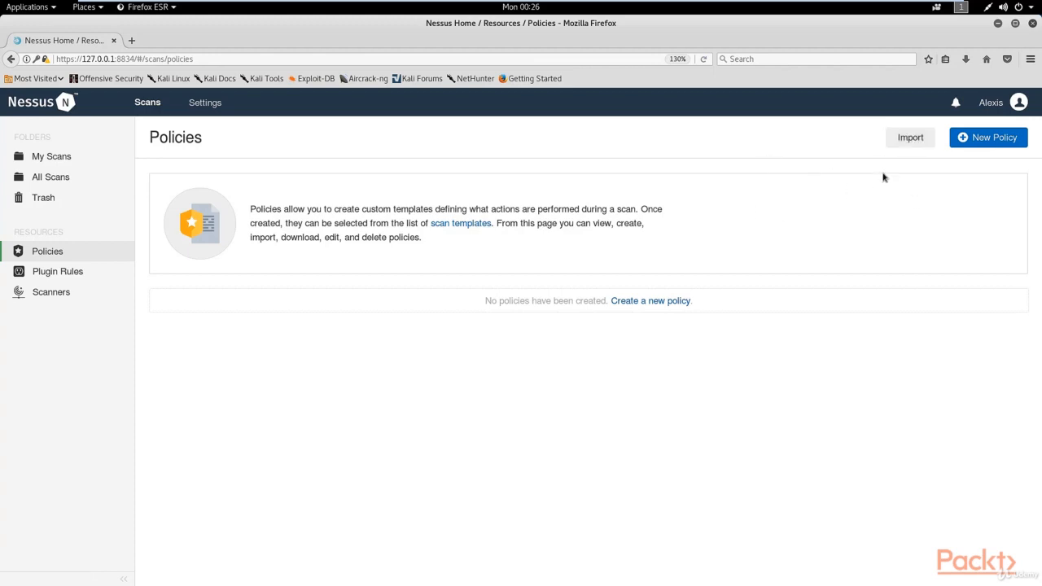
click(982, 141)
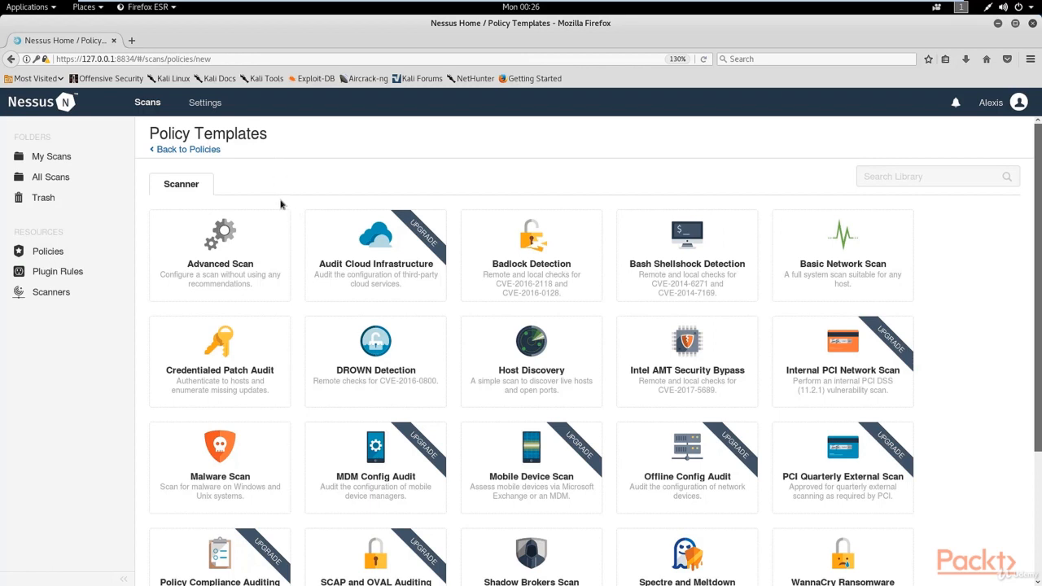
- Examine the available scanner policy templates, from Advanced Scan through to Web Application Tests
scroll(348, 195, down, 4)
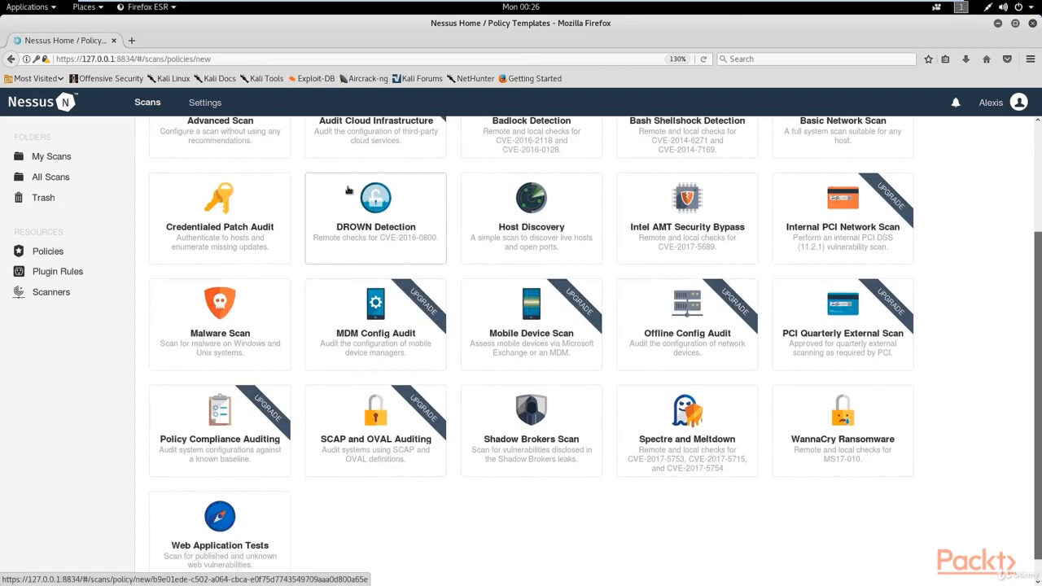
scroll(350, 208, up, 4)
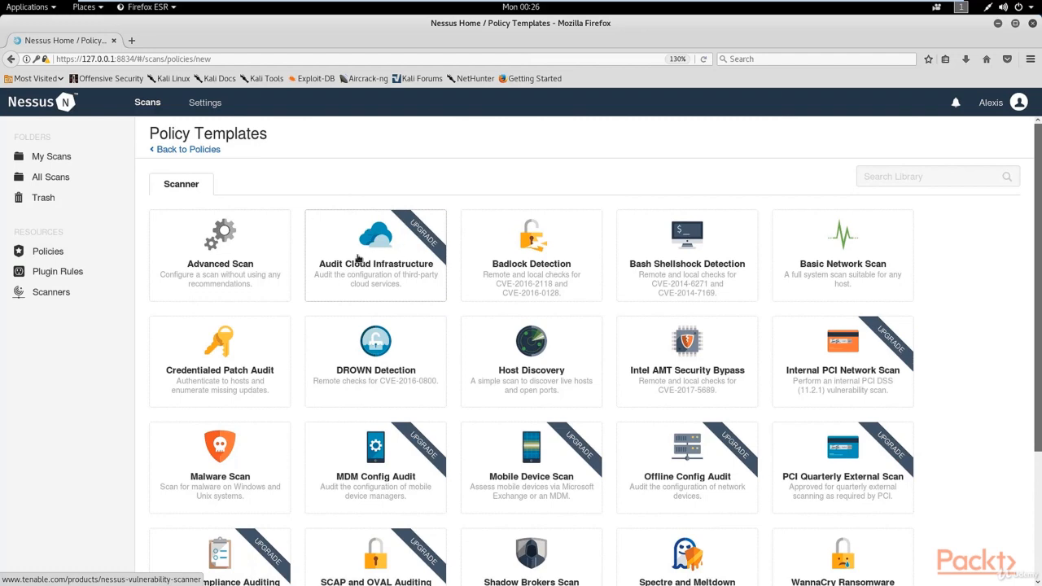
scroll(362, 260, down, 4)
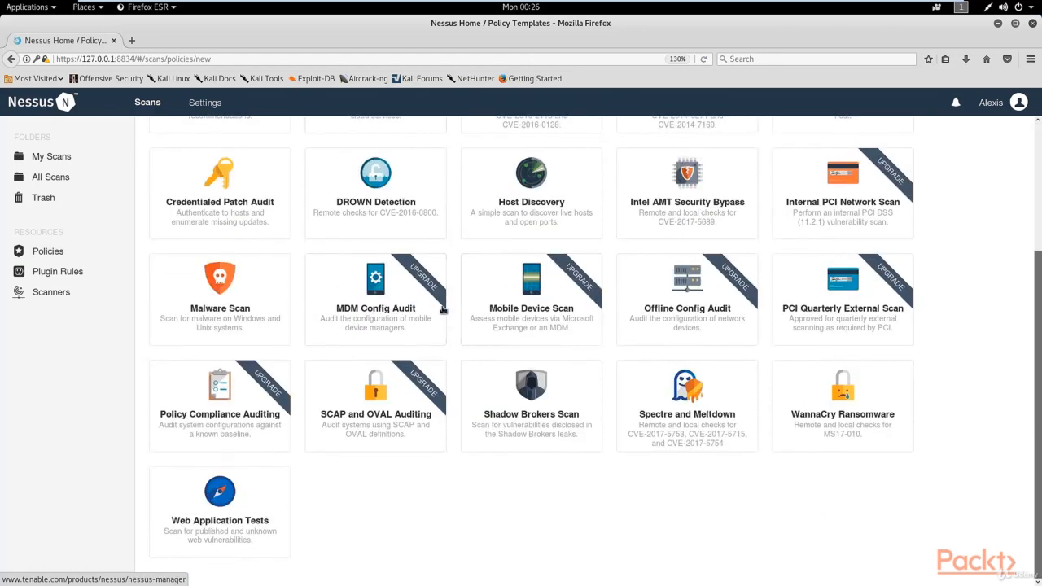
scroll(444, 314, up, 4)
scroll(444, 314, down, 4)
scroll(505, 308, up, 4)
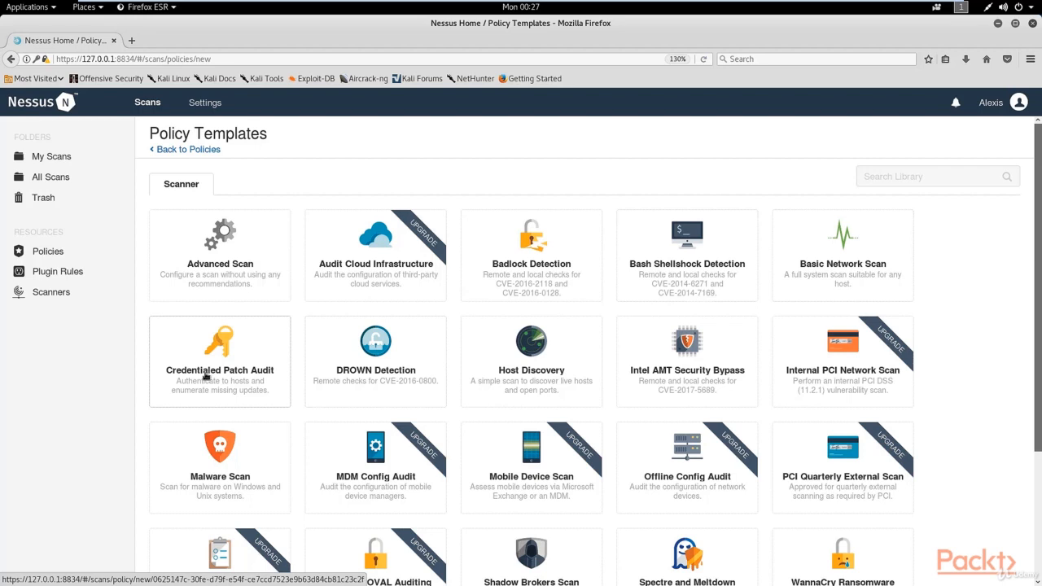
scroll(532, 367, down, 3)
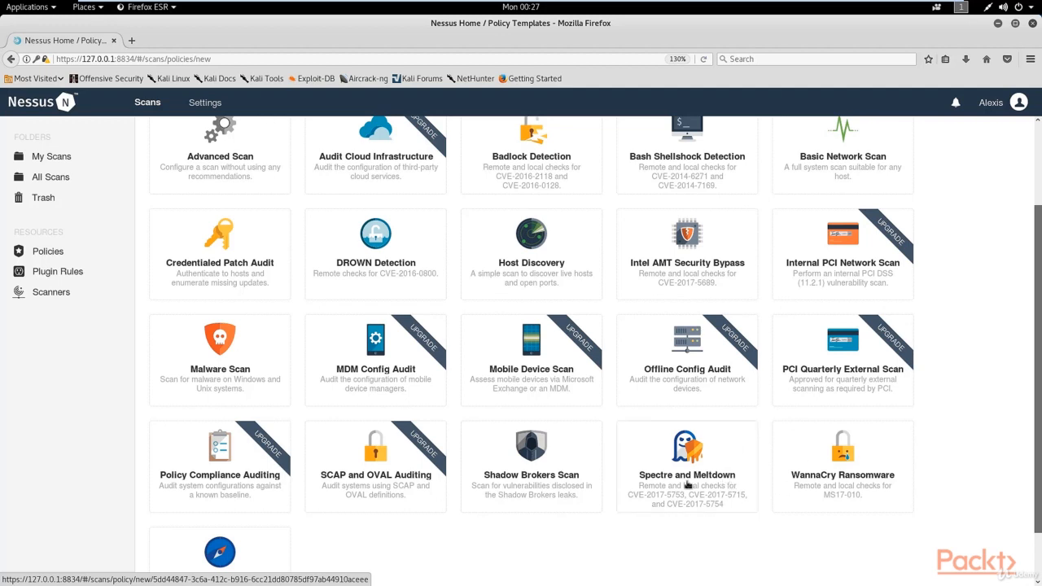
scroll(754, 461, down, 2)
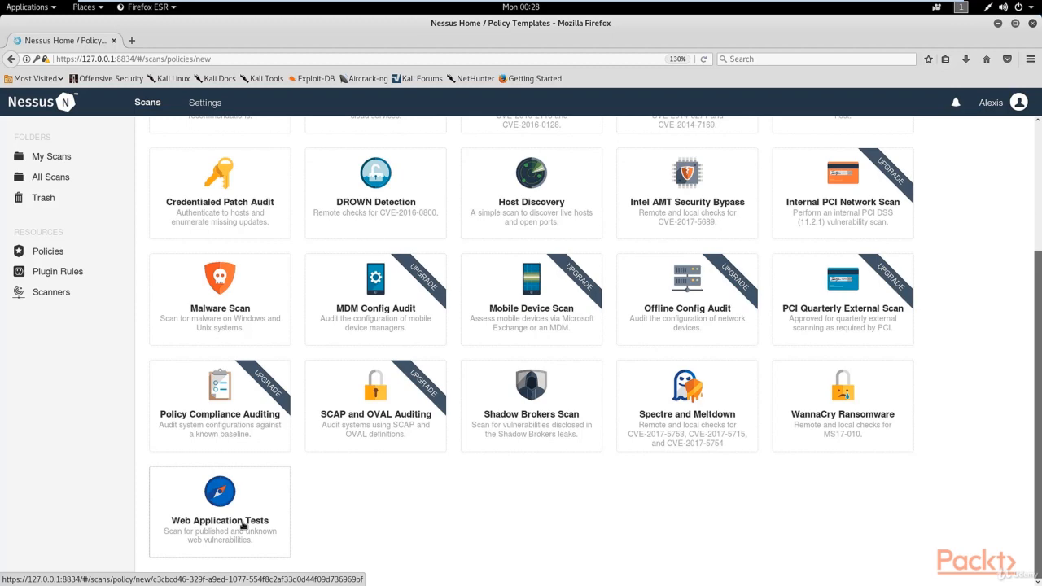
- Create the new policy from the Advanced Scan template and make its name ready for entry
scroll(342, 496, up, 4)
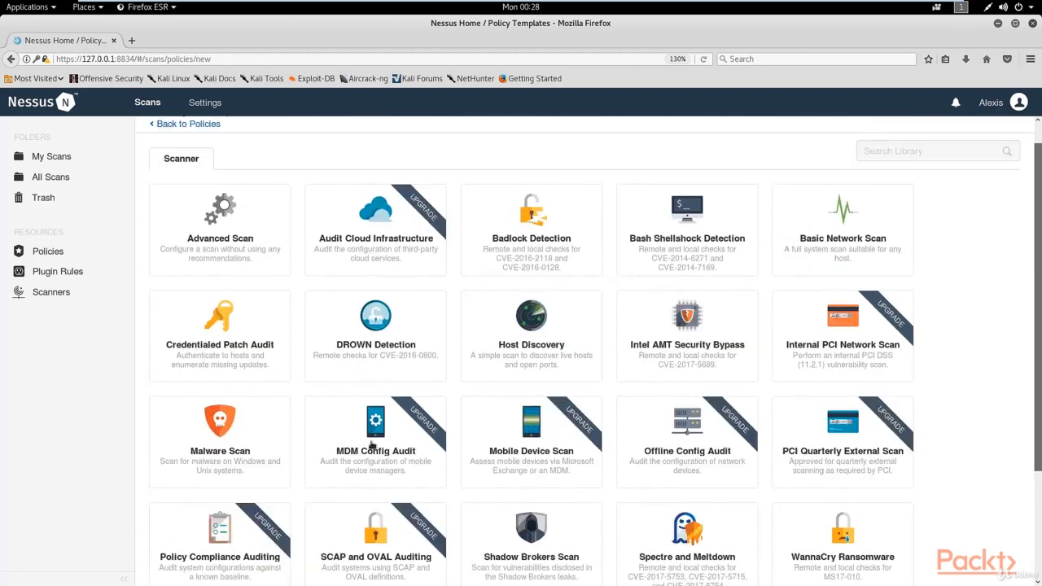
scroll(437, 468, down, 2)
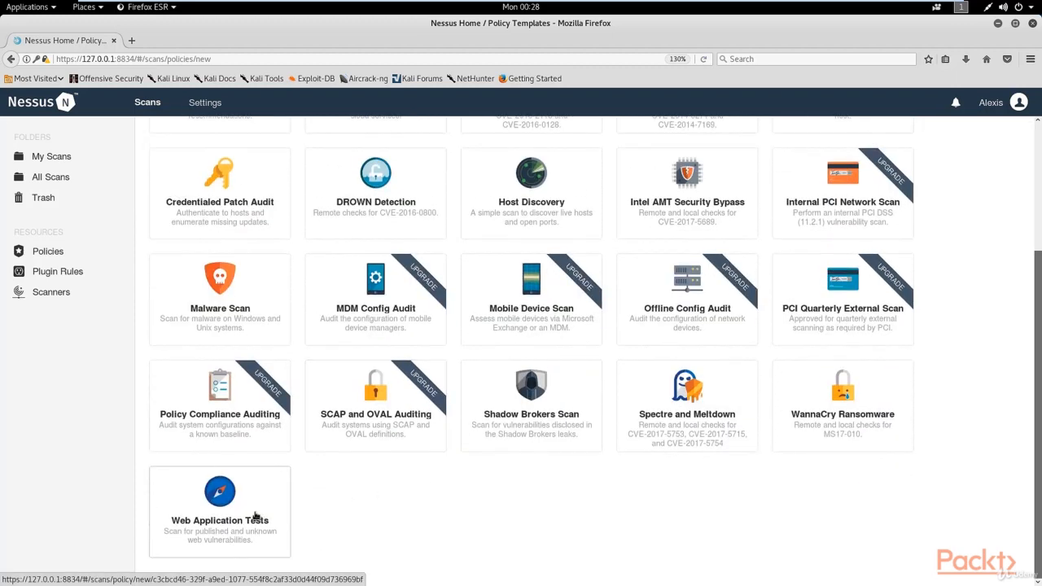
scroll(277, 488, up, 1)
scroll(284, 482, up, 1)
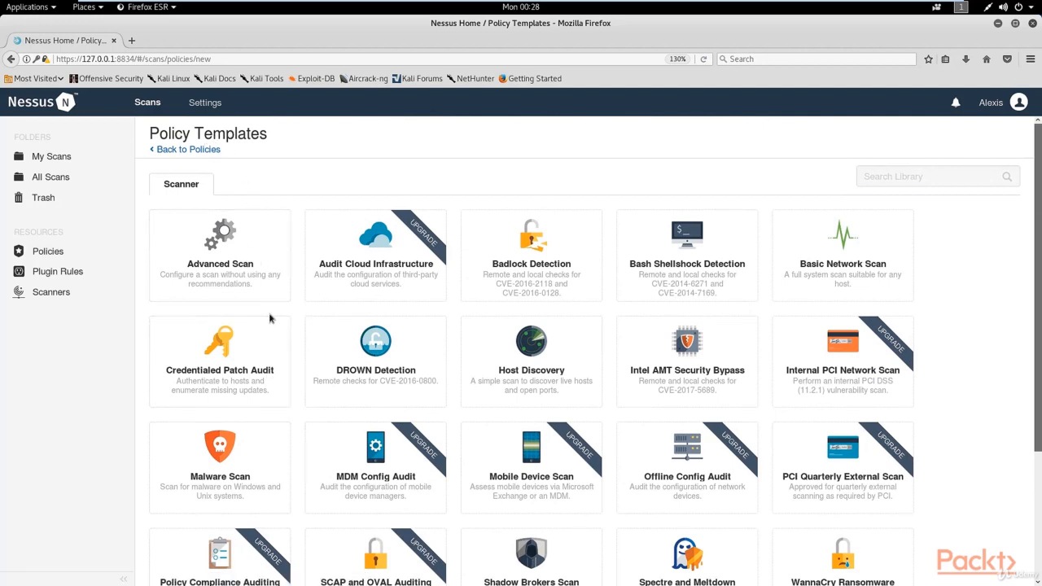
click(232, 278)
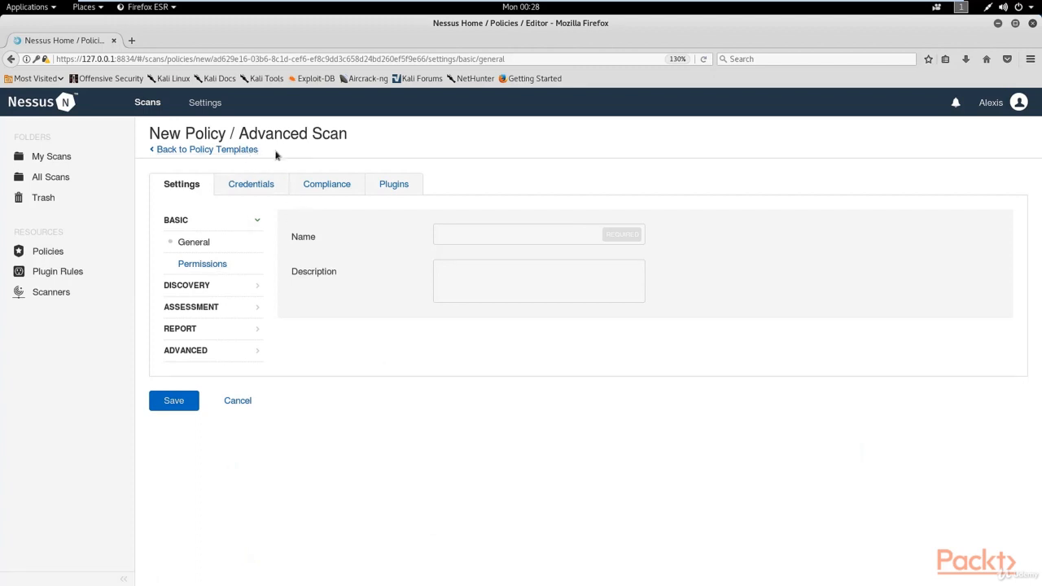
click(460, 235)
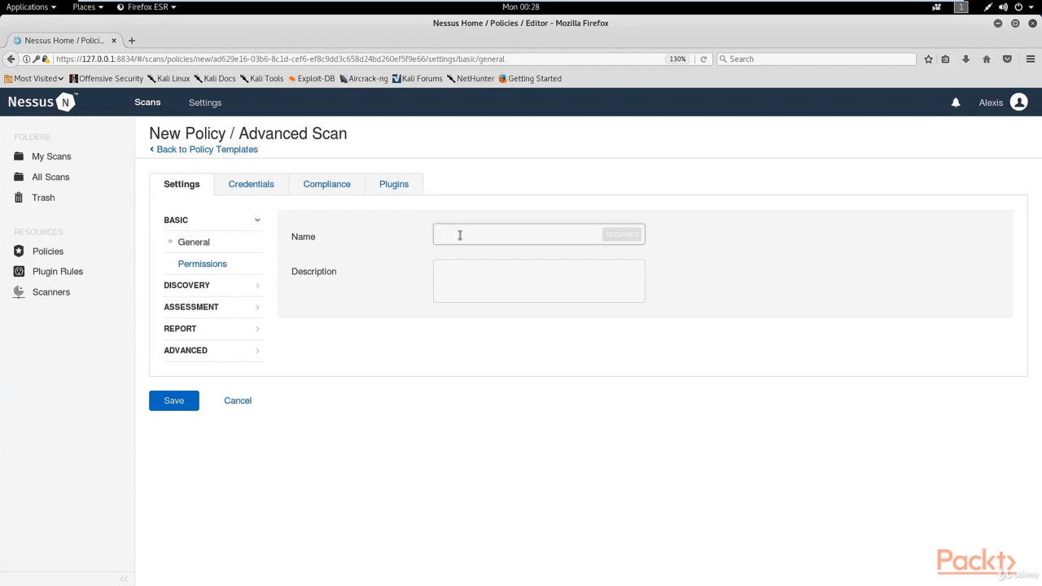
text(Kali Linux)
key(BackSpace)
key(BackSpace)
key(BackSpace)
key(BackSpace)
key(BackSpace)
key(BackSpace)
key(BackSpace)
key(BackSpace)
key(BackSpace)
key(BackSpace)
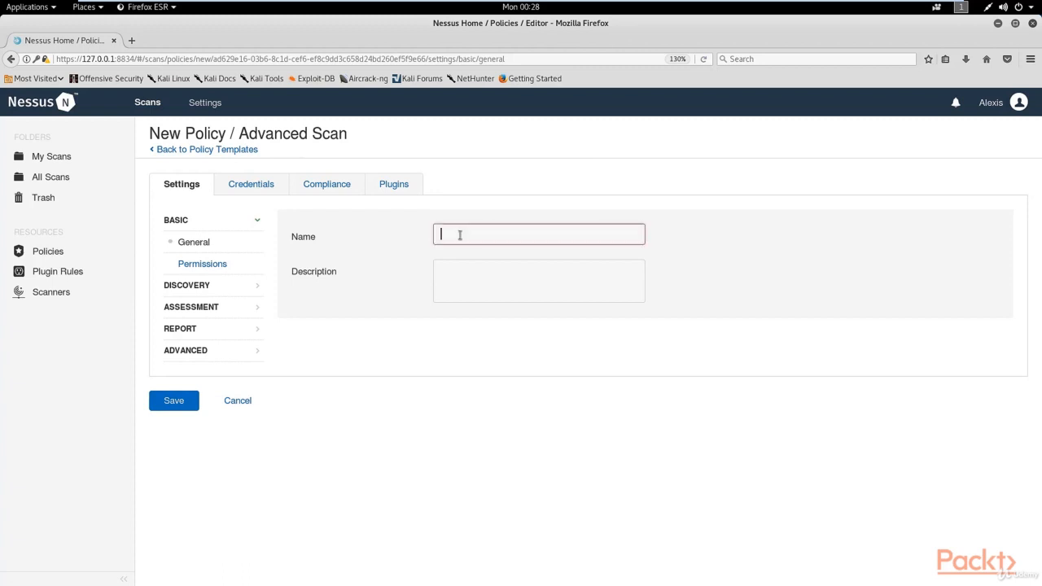
text(Advanced)
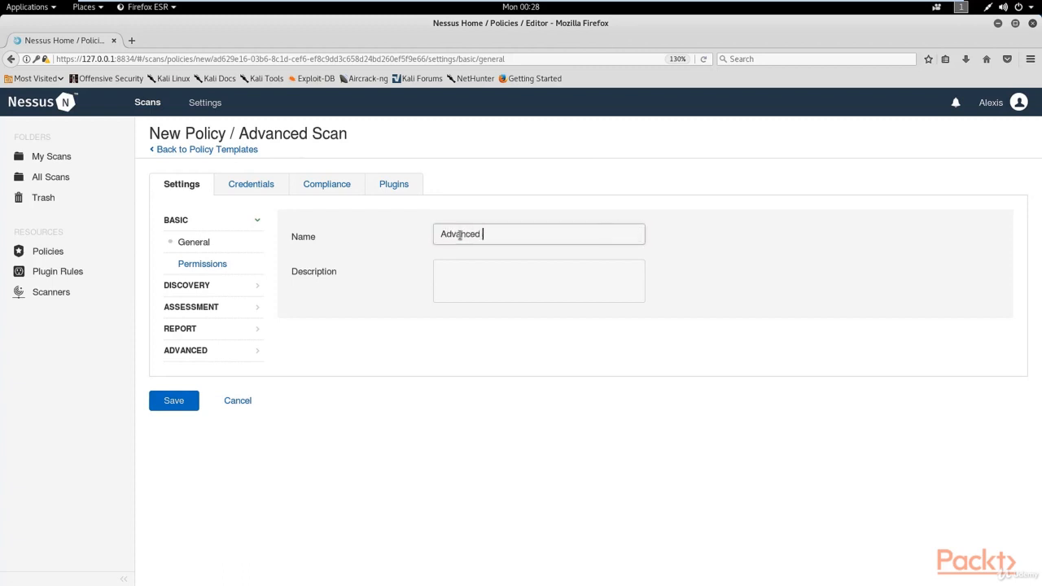
text( Scan)
key(ctrl+a)
key(BackSpace)
- Name the policy Local Scan and leave its description empty
text(localScan)
key(Home)
text(L)
key(Delete)
click(486, 274)
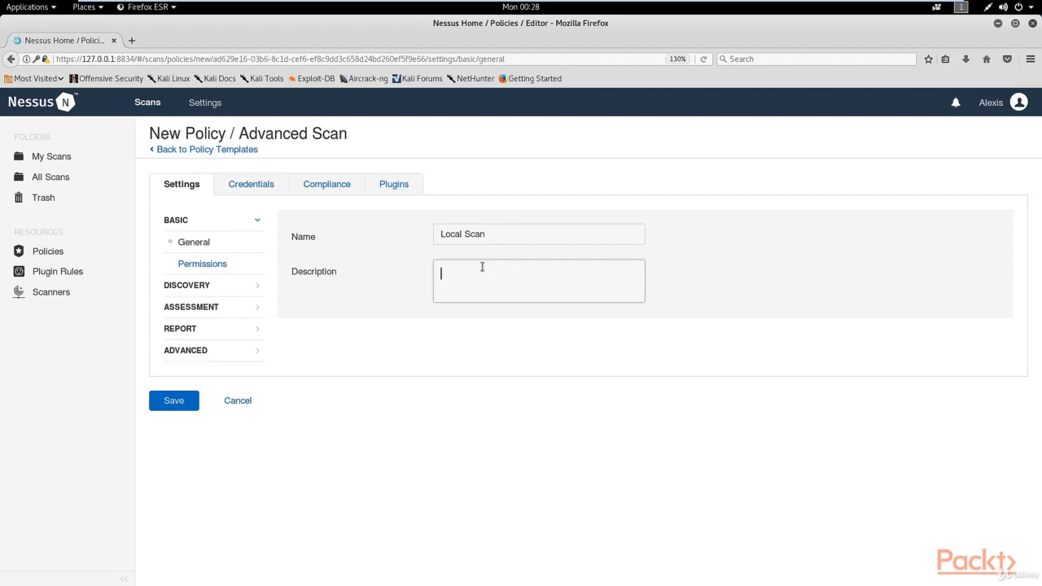
- View the policy's basic permissions and the access options for the Default group
click(216, 266)
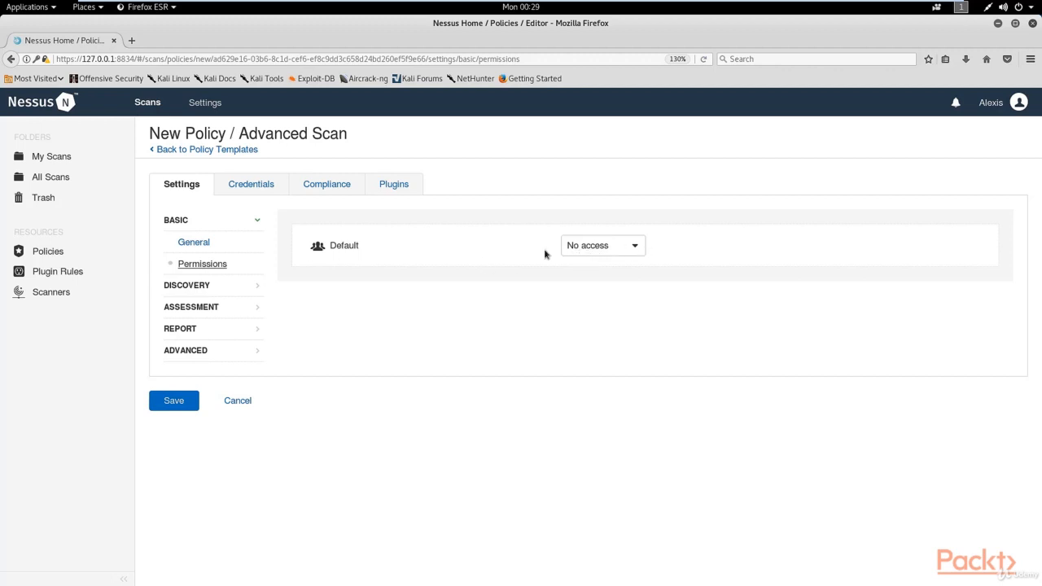
click(582, 252)
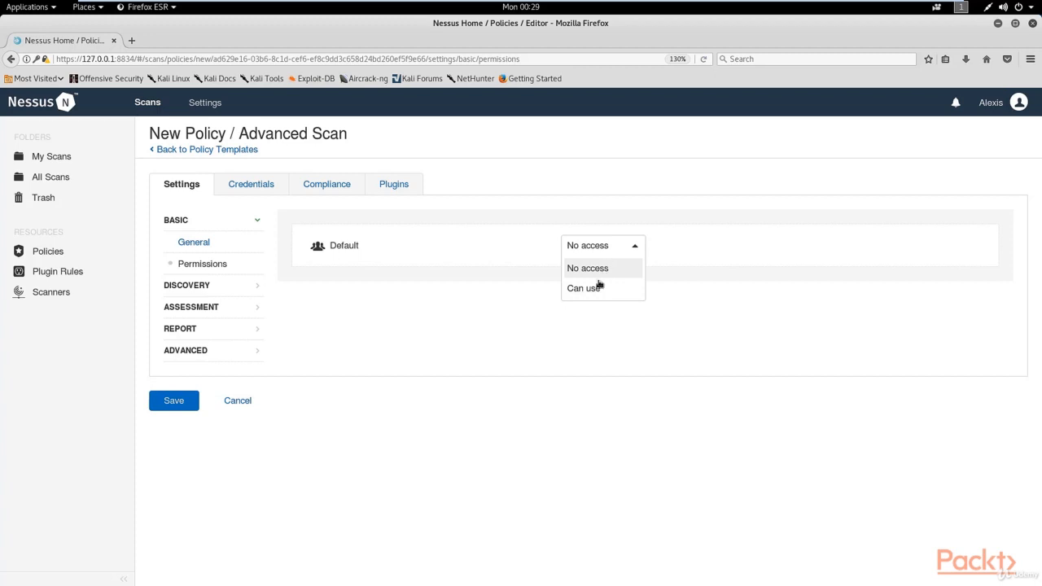
click(504, 261)
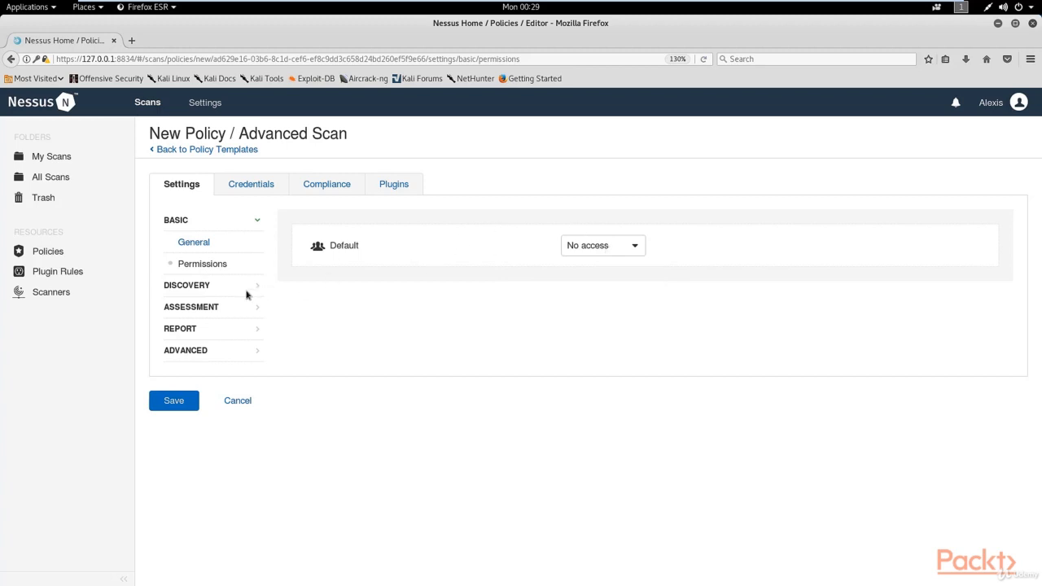
- Examine the policy's discovery settings for host discovery, port scanning and service discovery
click(201, 286)
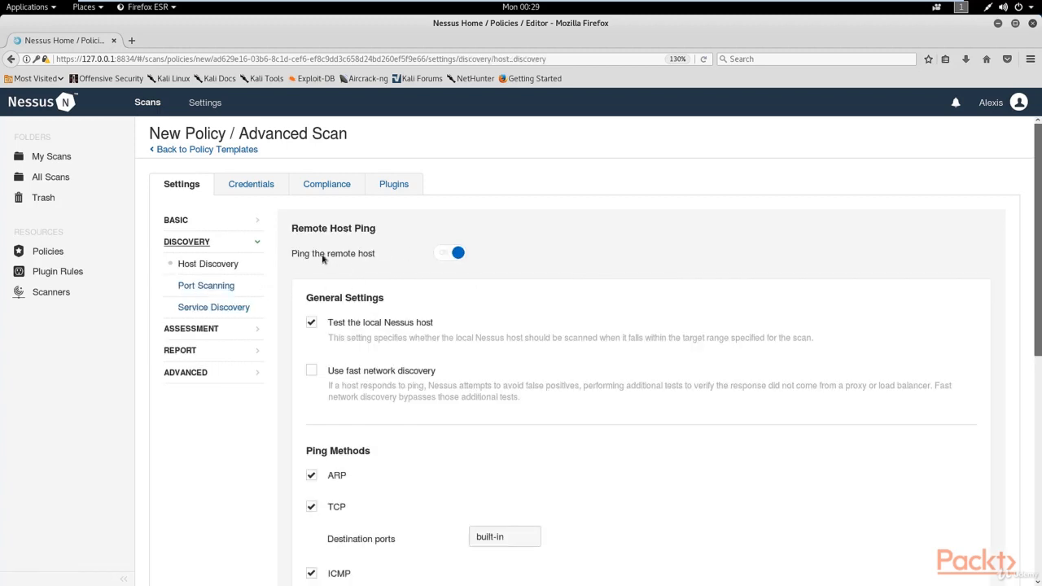
scroll(510, 241, down, 2)
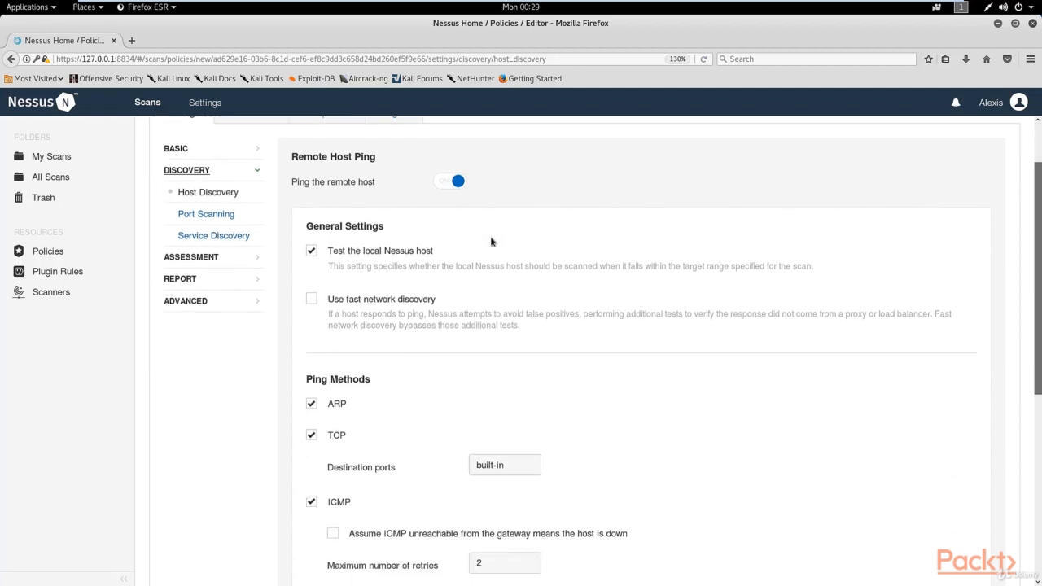
scroll(490, 249, down, 2)
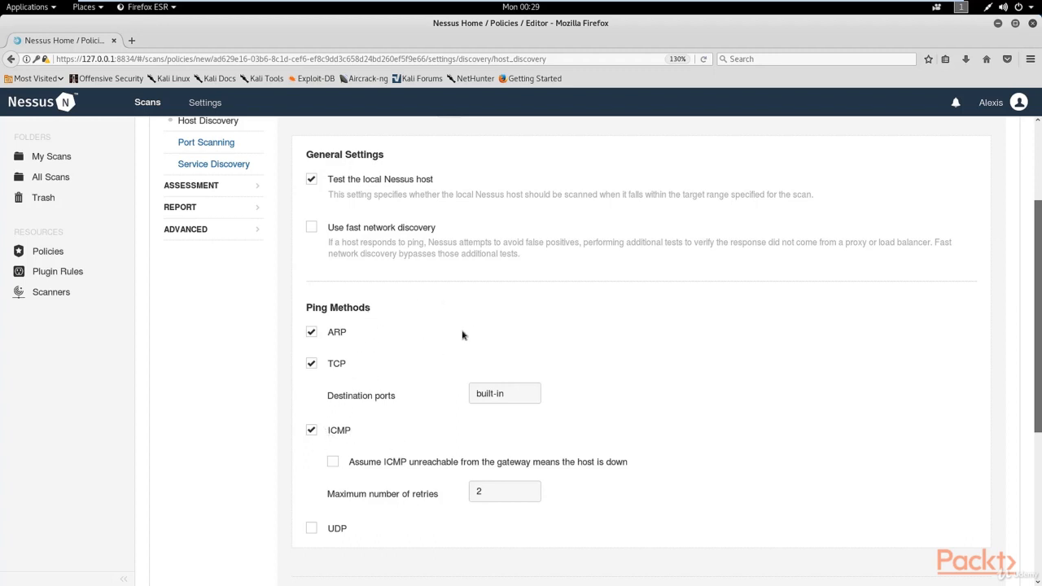
scroll(431, 309, up, 2)
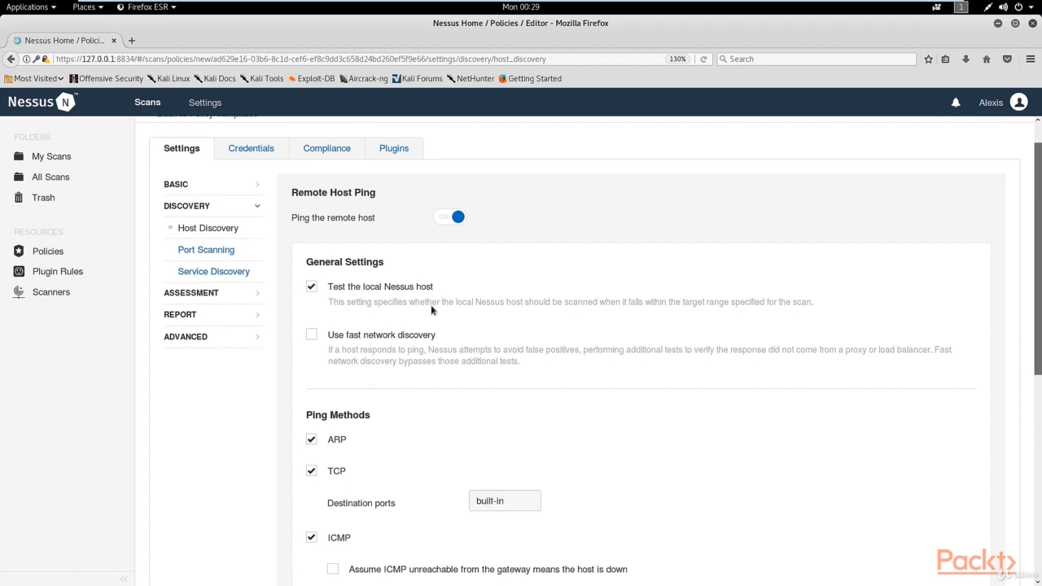
click(205, 252)
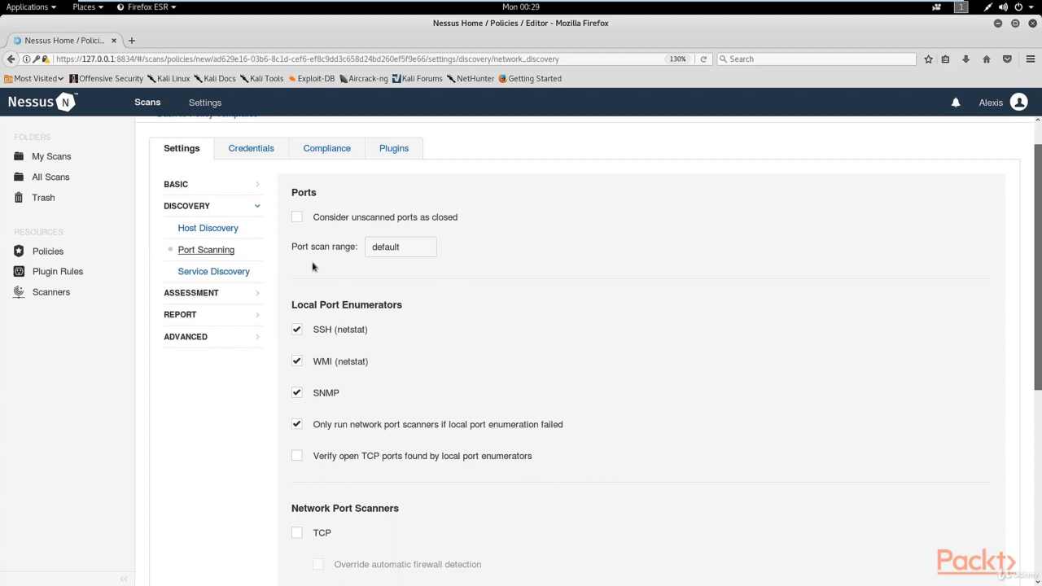
click(228, 277)
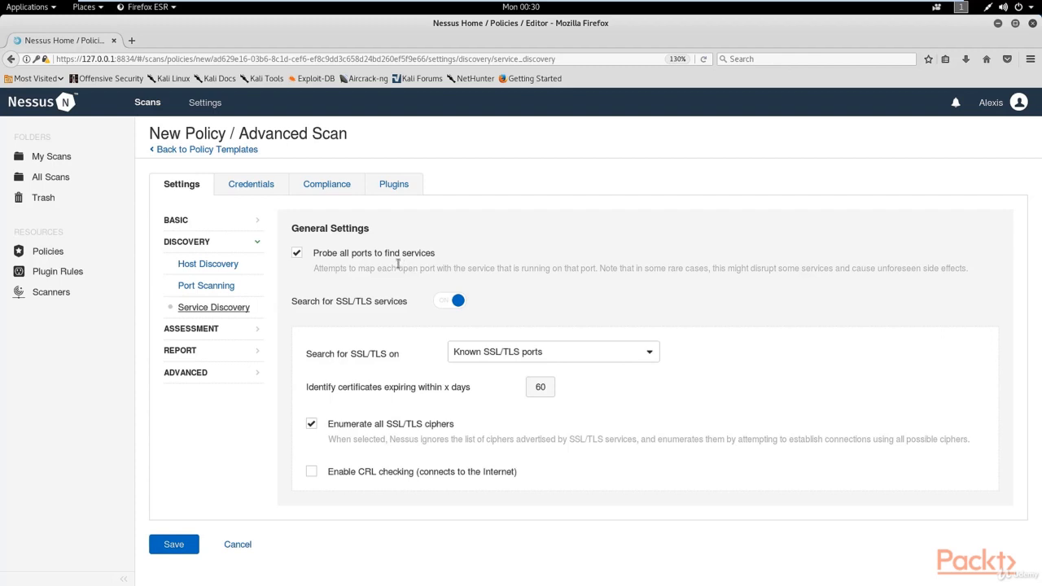
- Examine the policy's general assessment, report and advanced settings
click(205, 329)
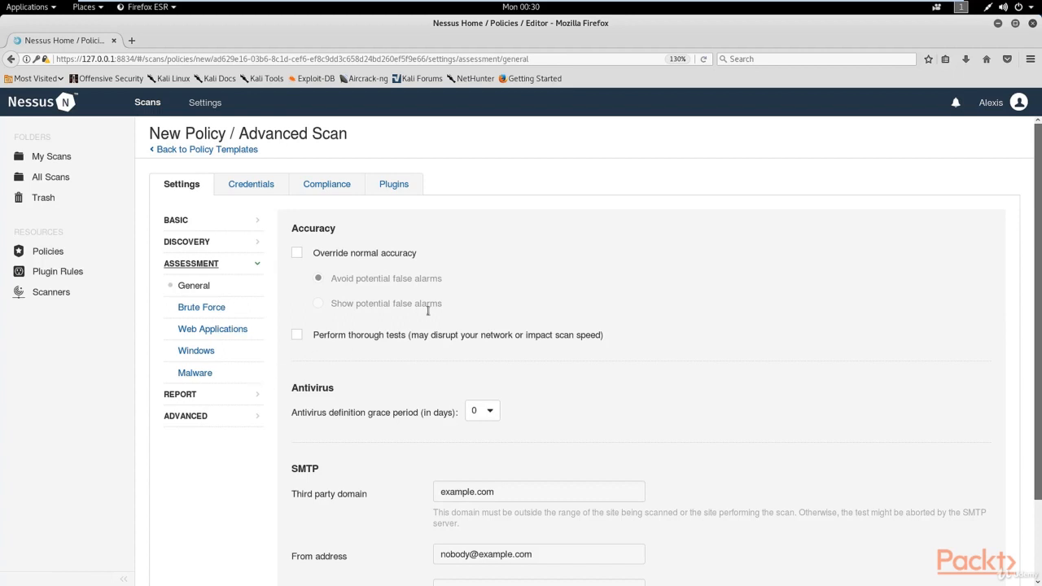
scroll(367, 323, down, 2)
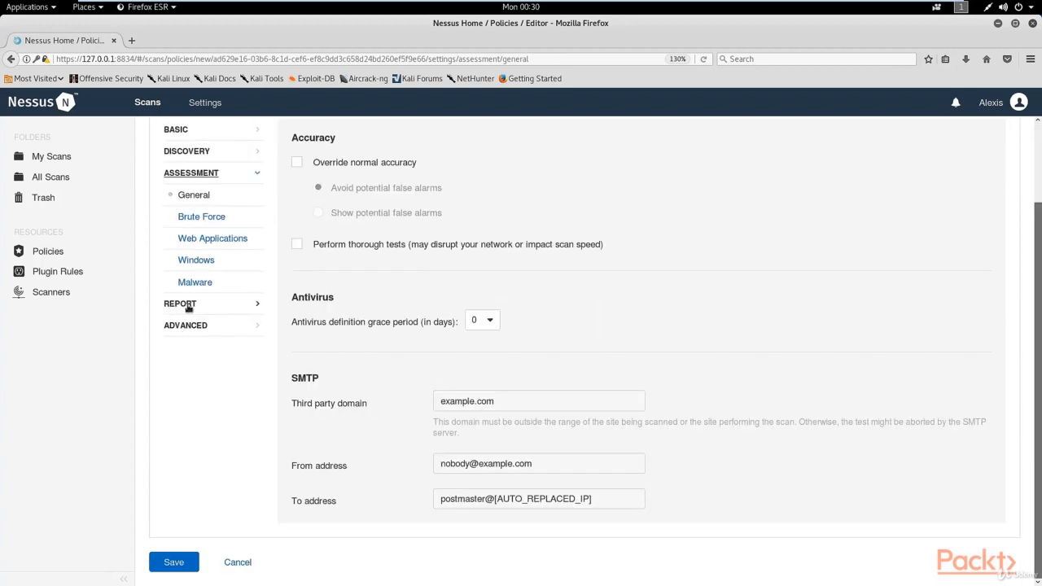
click(183, 304)
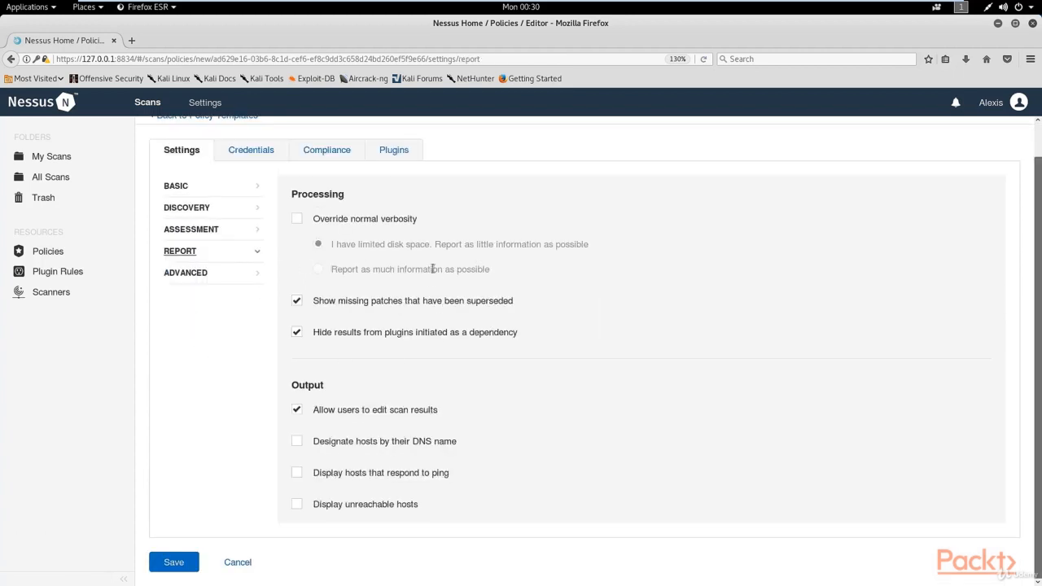
click(184, 275)
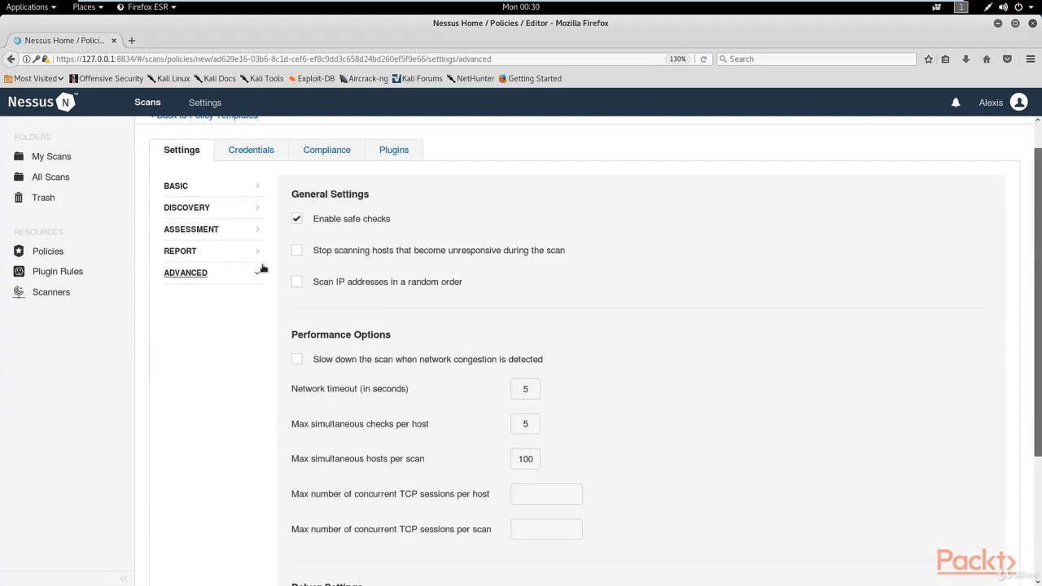
scroll(404, 297, up, 1)
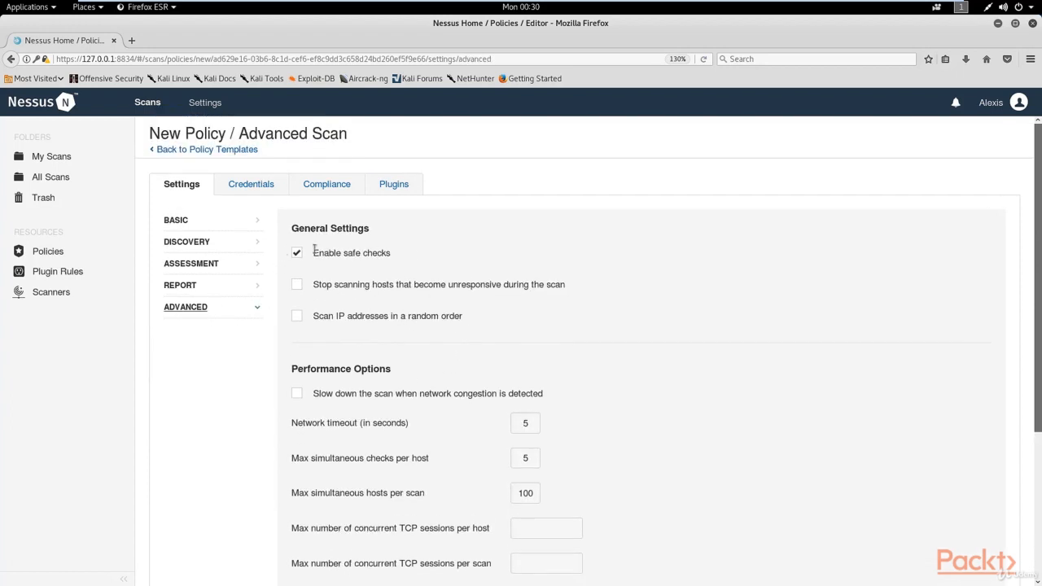
- Revisit the policy's basic permissions and general settings, and view its credential types and compliance audits
click(181, 225)
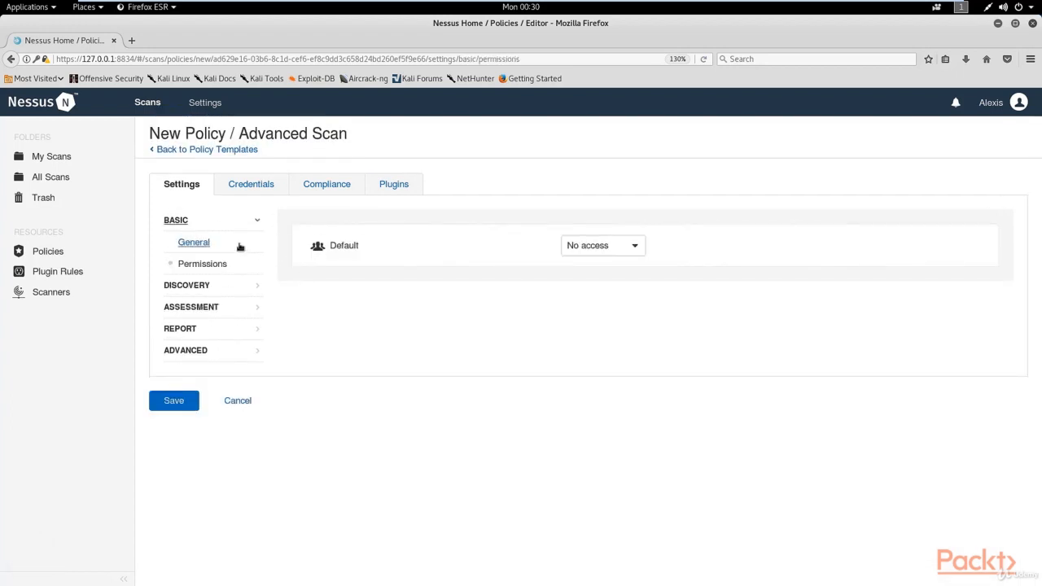
click(192, 242)
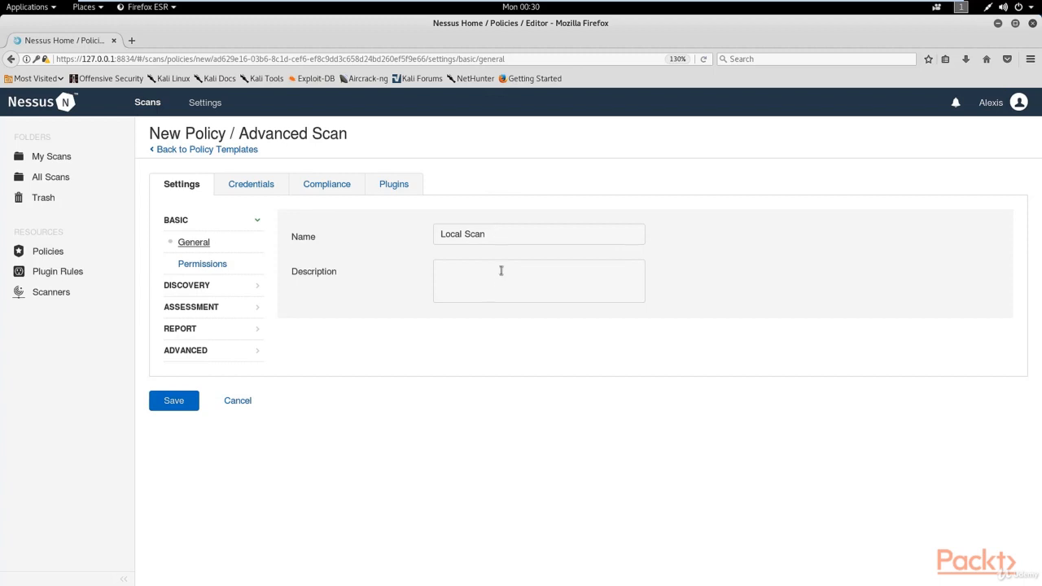
click(450, 279)
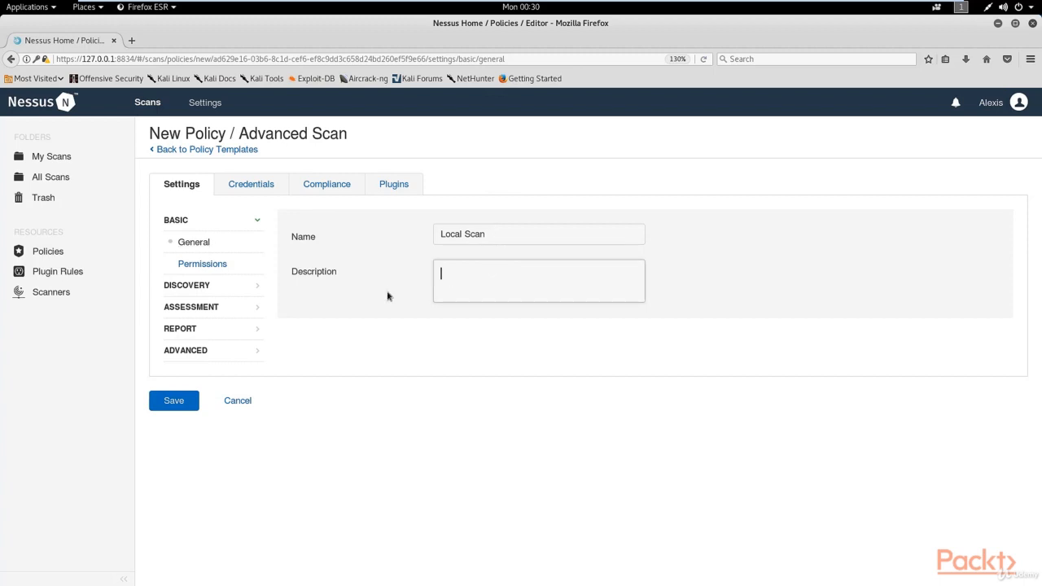
click(265, 187)
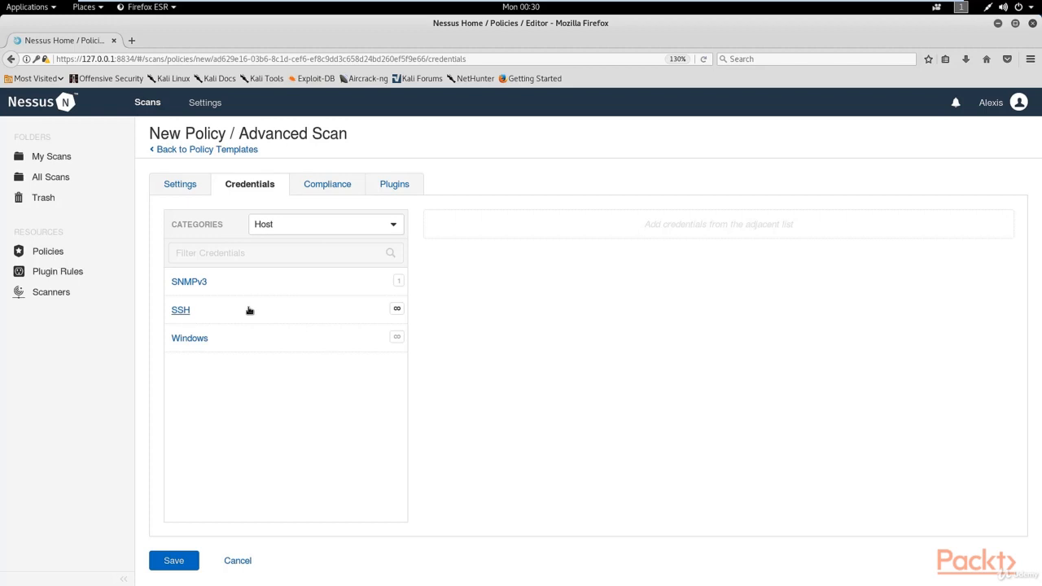
click(330, 186)
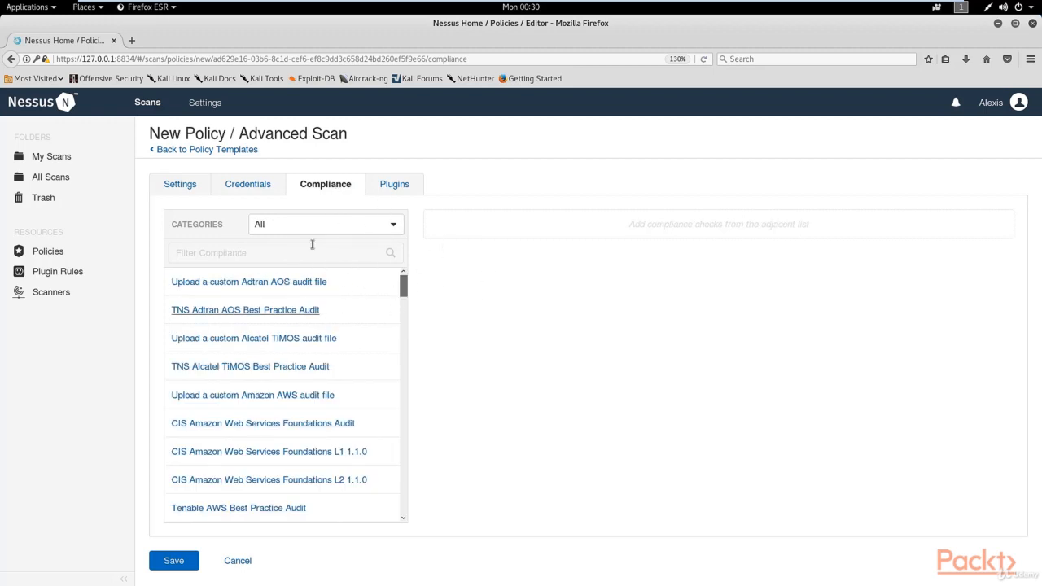
- Disable the policy's plugin families from AIX Local Security Checks through CGI abuses : XSS
click(400, 188)
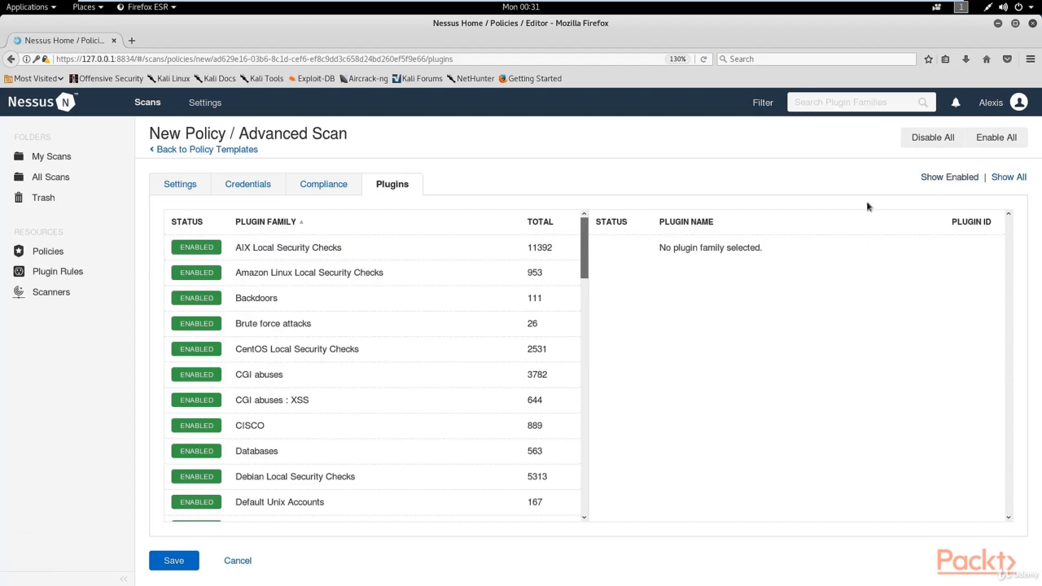
scroll(321, 320, down, 10)
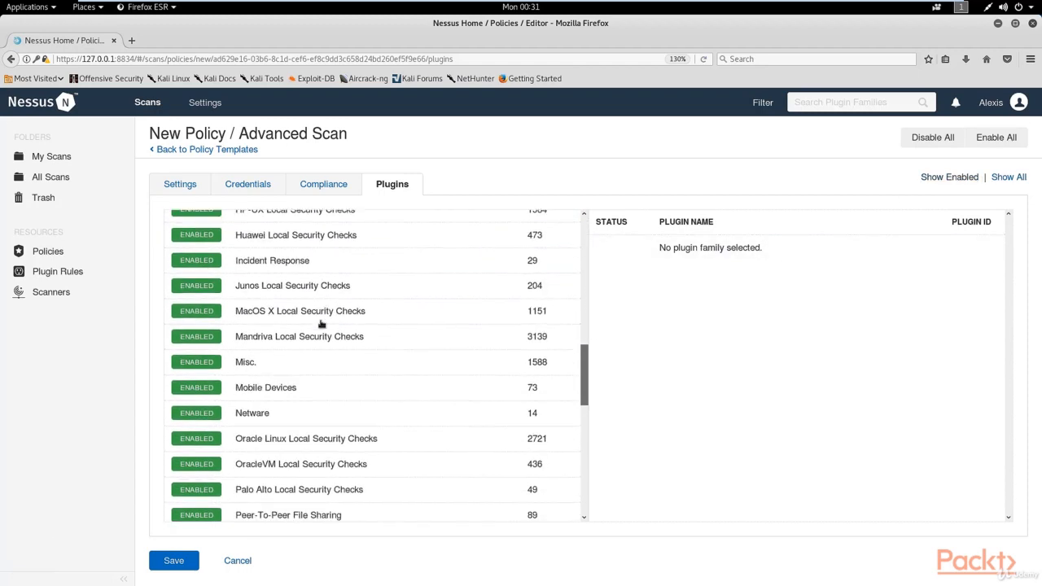
scroll(322, 328, up, 10)
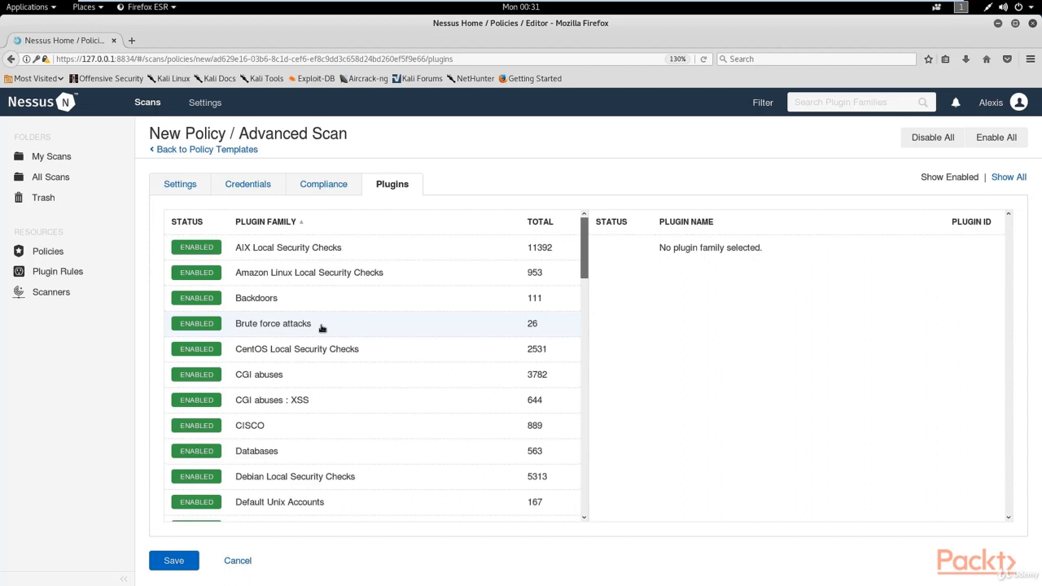
click(203, 274)
click(204, 298)
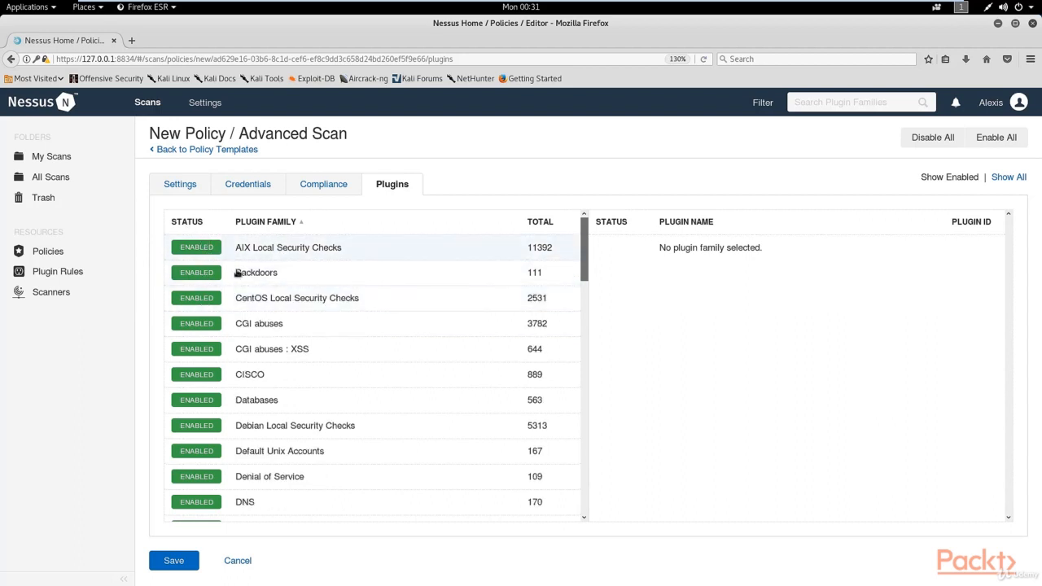
click(203, 251)
click(201, 251)
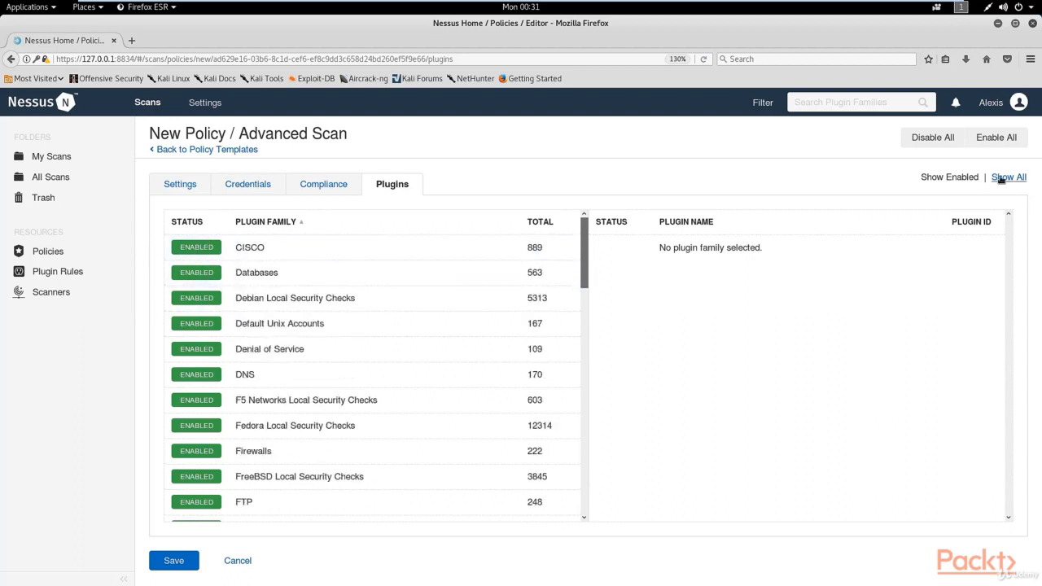
- Show all plugin families, including disabled ones, and disable the CISCO family
click(1002, 177)
scroll(207, 299, down, 2)
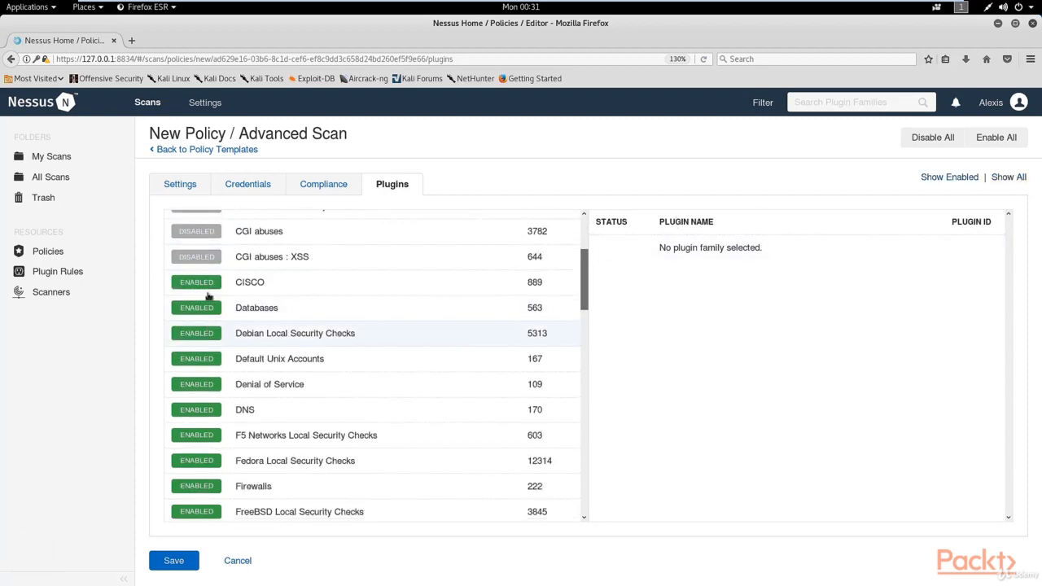
click(206, 285)
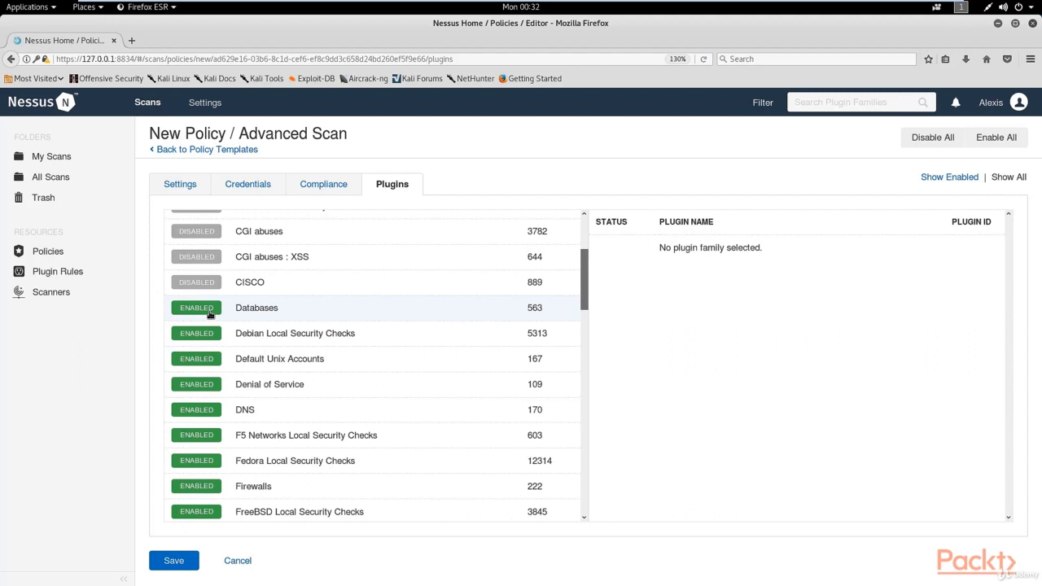
scroll(210, 316, down, 3)
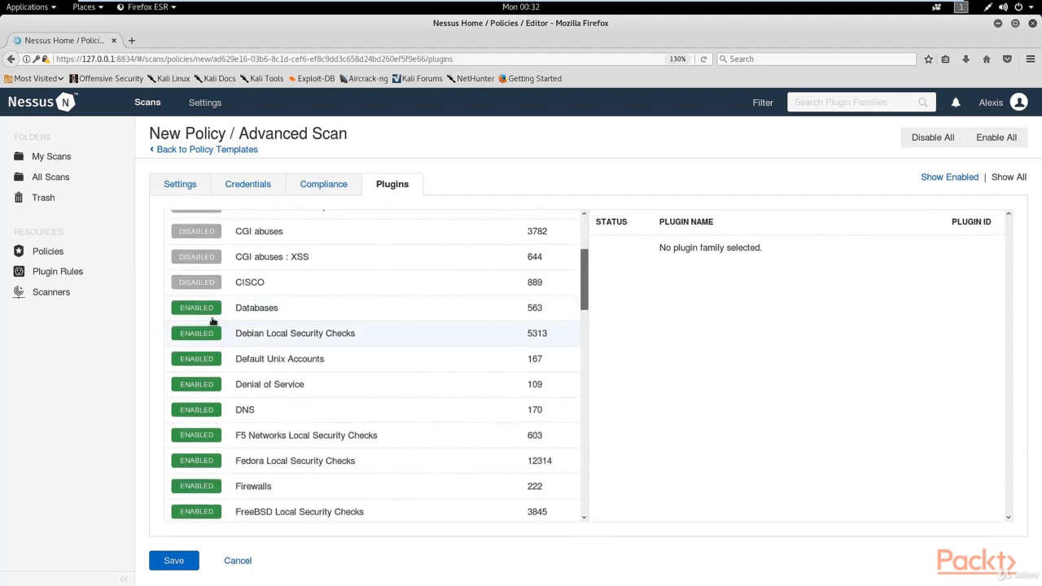
- Disable the Databases and Debian Local Security Checks families, and review the plugins in Default Unix Accounts
click(209, 313)
click(210, 332)
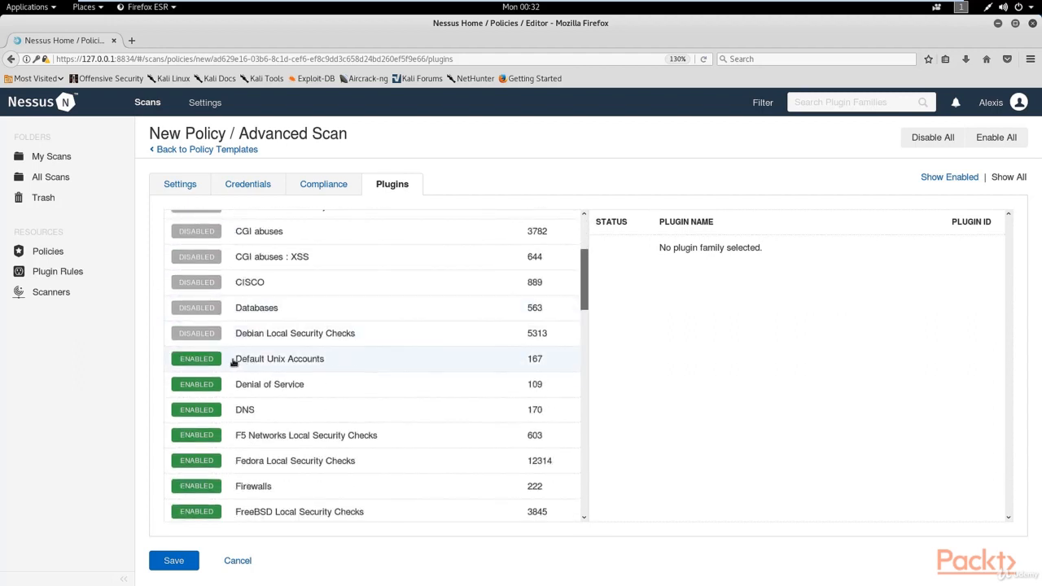
click(359, 361)
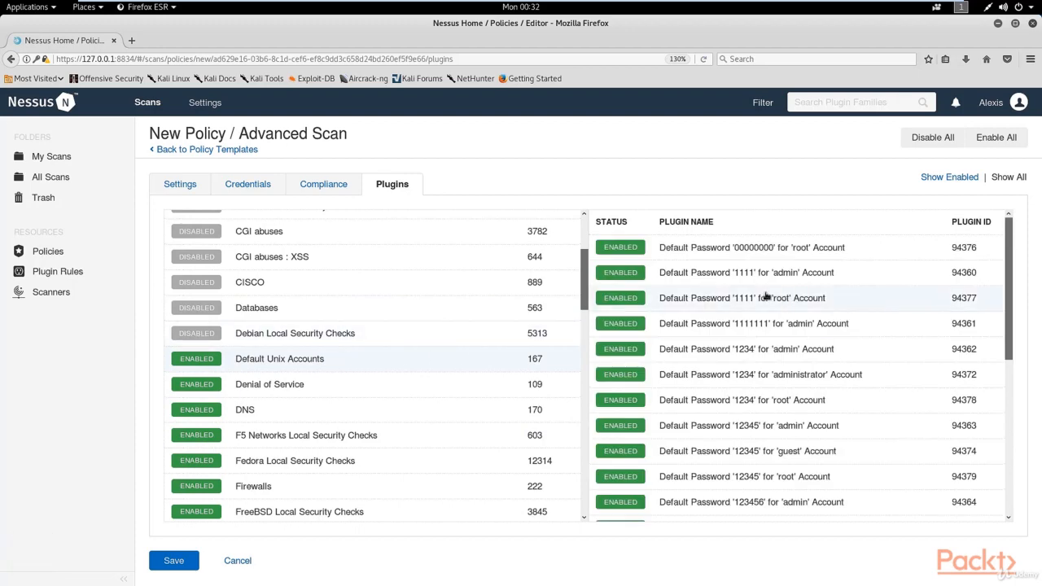
scroll(766, 297, down, 4)
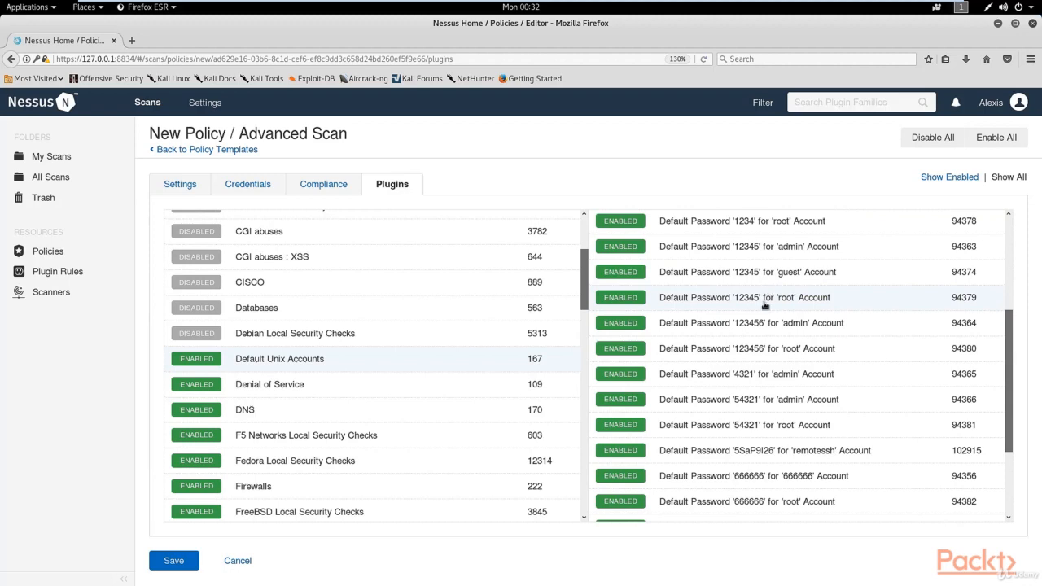
scroll(765, 293, down, 3)
scroll(760, 285, down, 2)
scroll(759, 285, up, 8)
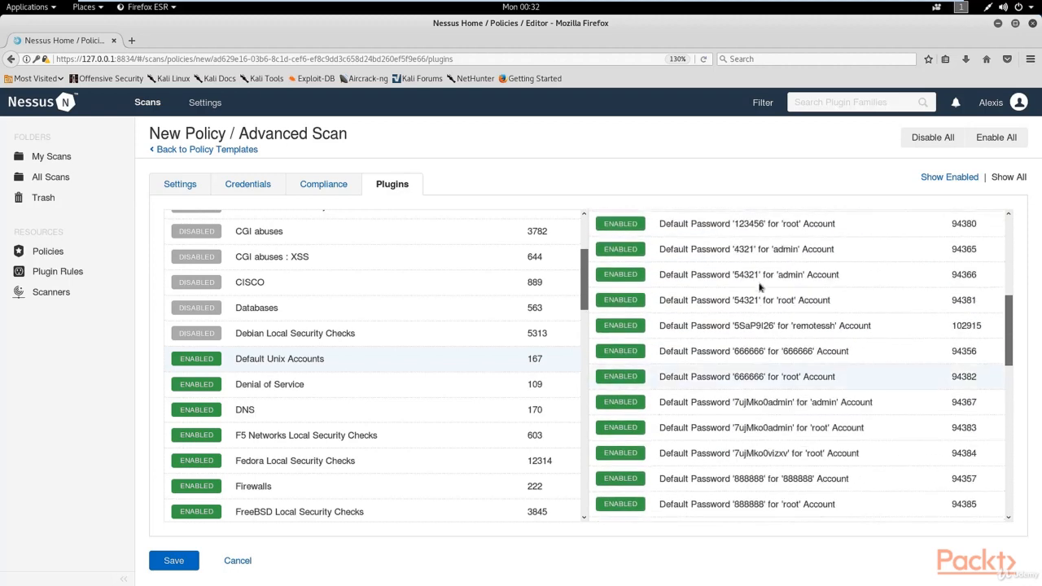
- Disable the plugin families from Denial of Service through FreeBSD Local Security Checks
click(196, 442)
click(195, 442)
click(195, 440)
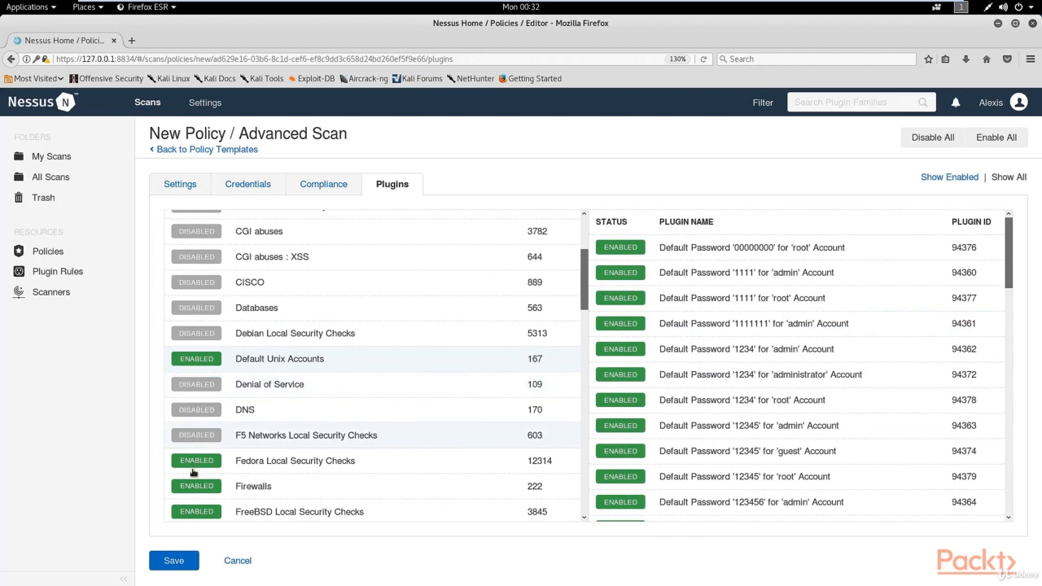
click(195, 462)
click(195, 487)
click(195, 512)
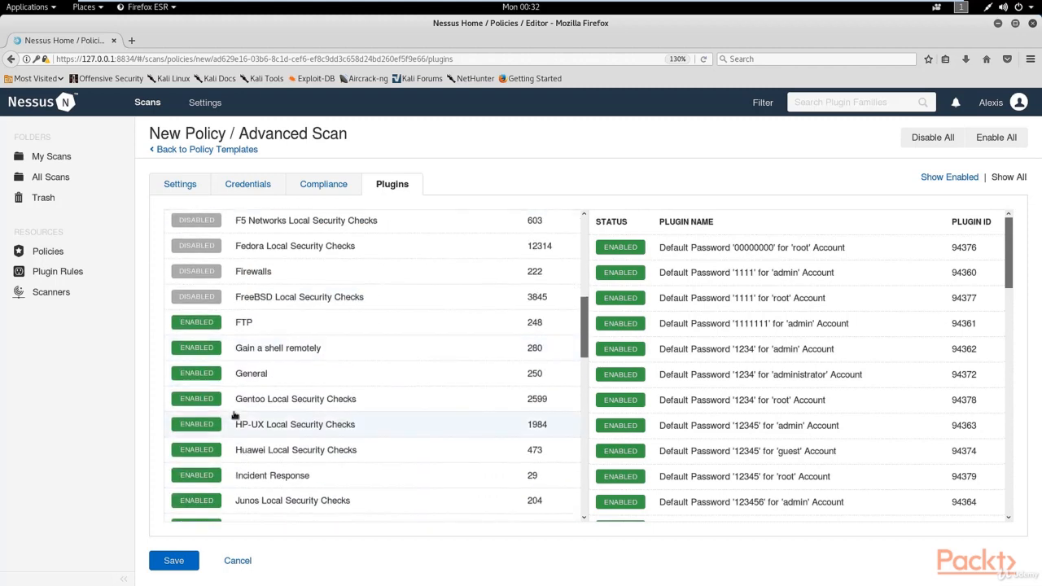
- Disable the plugin families from FTP through Junos Local Security Checks
click(196, 323)
click(196, 348)
click(196, 373)
click(190, 402)
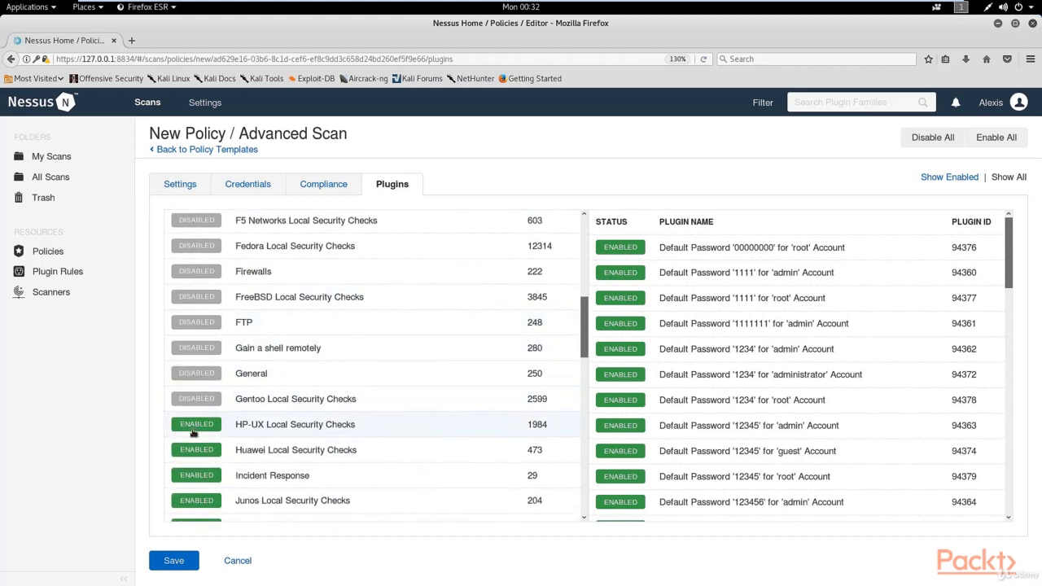
click(194, 430)
click(193, 454)
click(193, 479)
click(196, 499)
- Disable the plugin families from MacOS X Local Security Checks through Oracle Linux Local Security Checks
scroll(196, 483, down, 2)
click(192, 416)
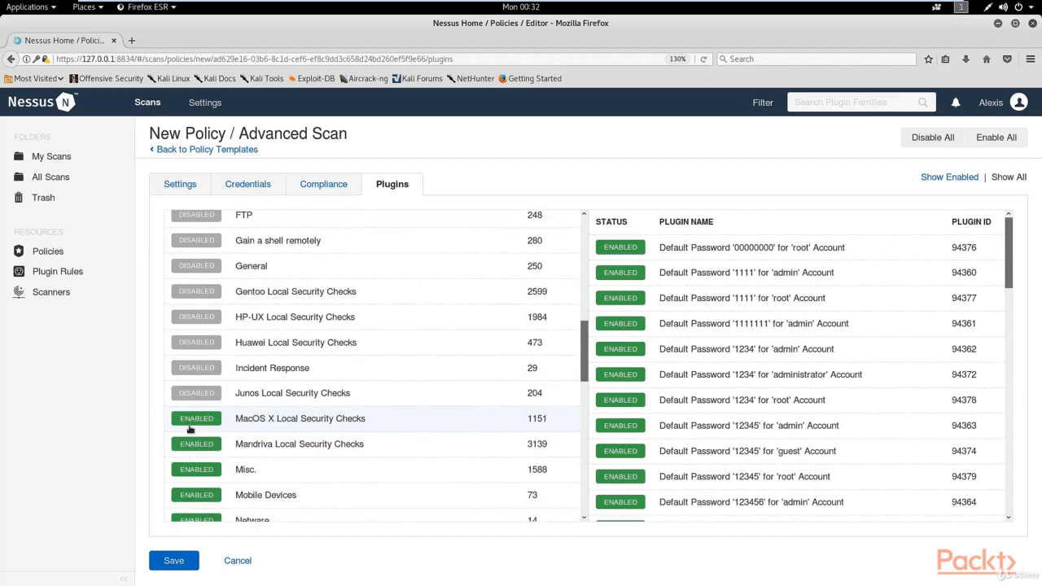
click(194, 441)
scroll(199, 418, down, 3)
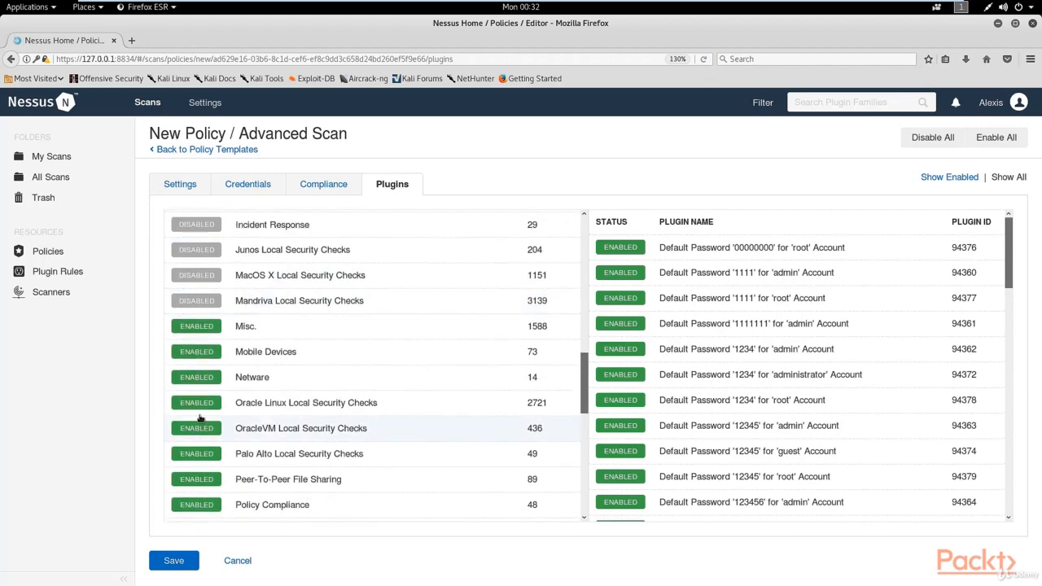
click(198, 326)
click(204, 352)
click(203, 377)
click(199, 402)
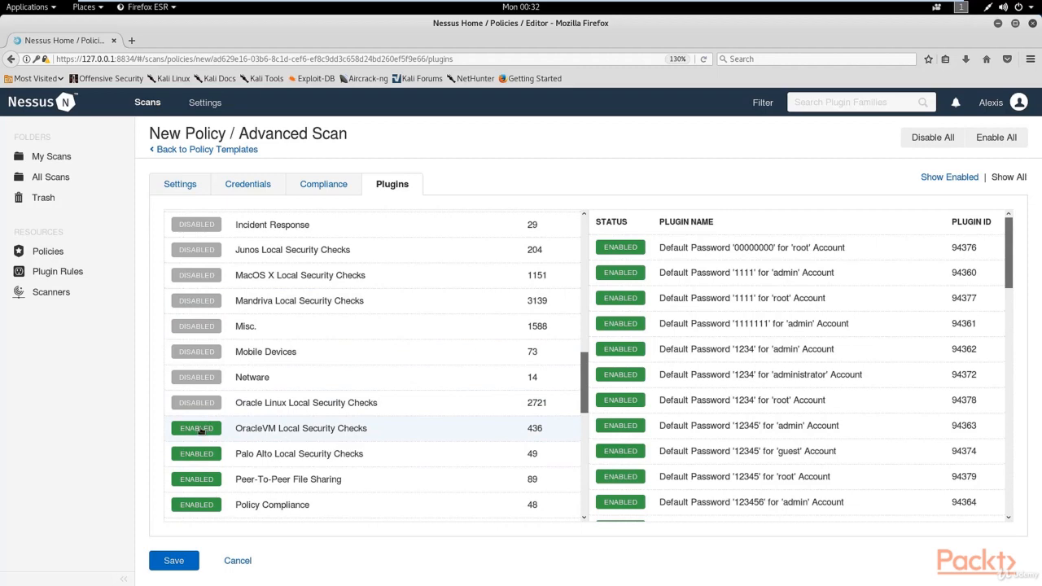
- Disable the plugin families from OracleVM Local Security Checks through Scientific Linux Local Security Checks
click(201, 429)
click(200, 457)
scroll(200, 455, down, 3)
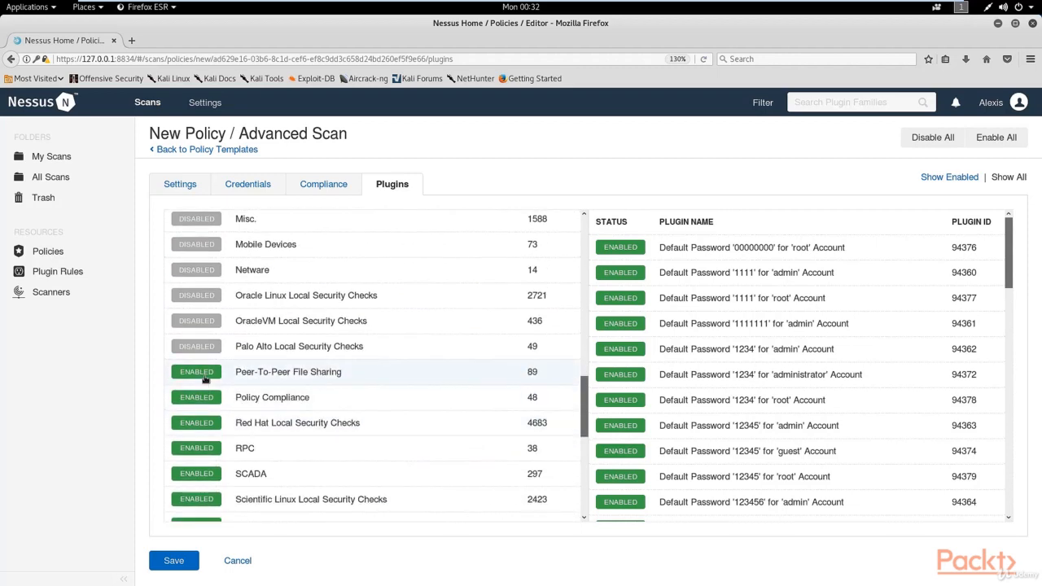
click(204, 375)
click(205, 398)
click(201, 424)
click(199, 451)
scroll(201, 439, down, 3)
click(203, 333)
click(204, 358)
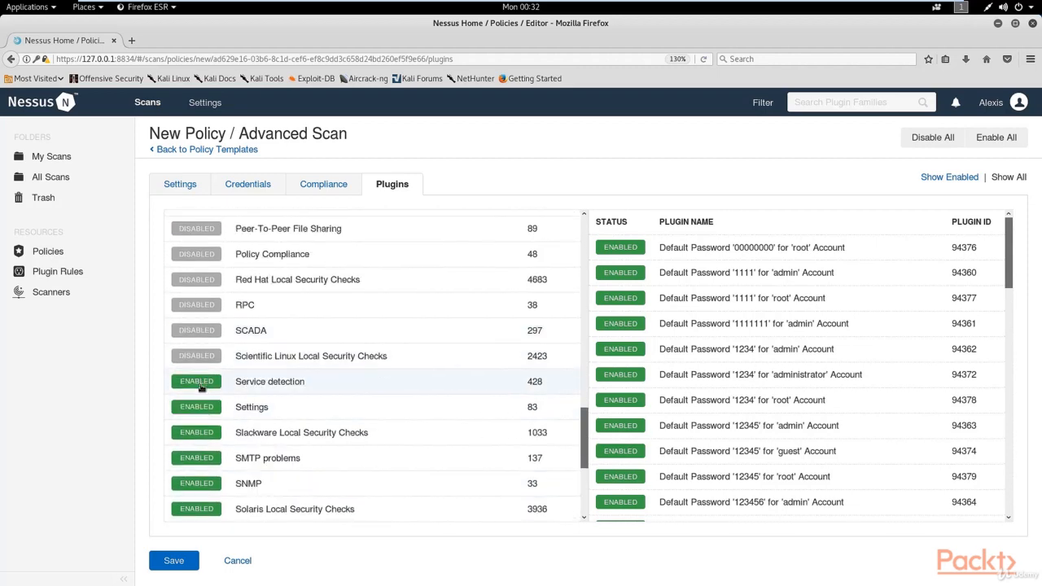
- Disable the plugin families from Service detection through SNMP, including Settings, Slackware Local Security Checks and SMTP problems
click(200, 385)
click(200, 407)
scroll(201, 410, down, 3)
click(202, 289)
click(205, 339)
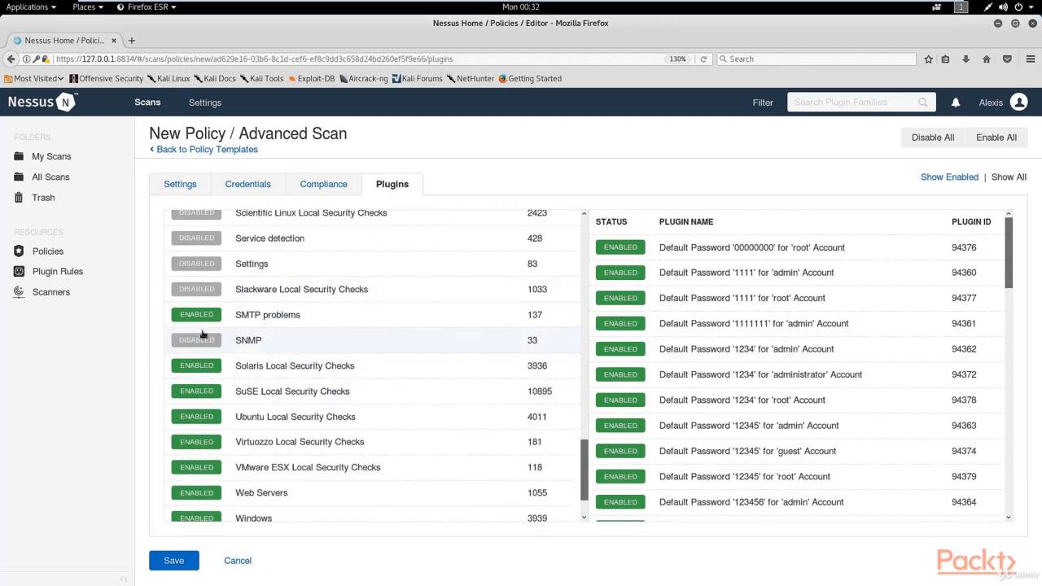
click(203, 316)
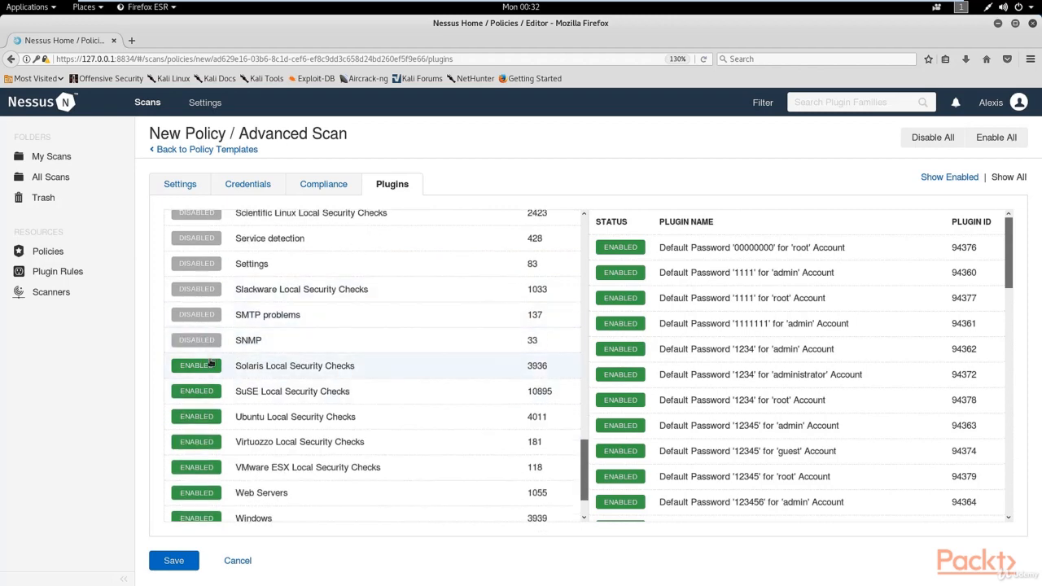
- Disable the plugin families from Solaris through VMware ESX Local Security Checks, but leave Ubuntu enabled and list its plugins
click(208, 366)
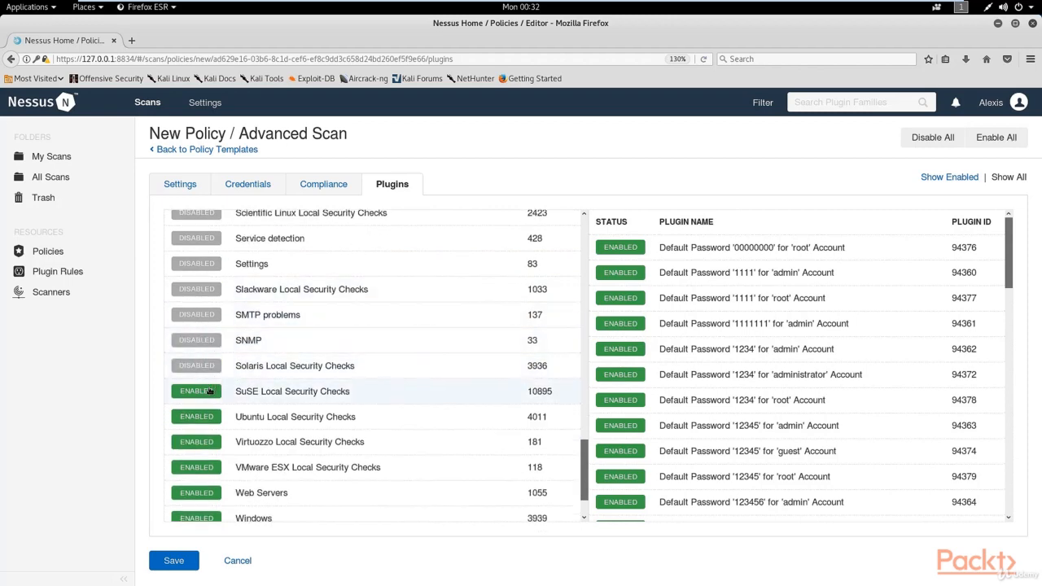
click(207, 392)
click(204, 417)
click(204, 442)
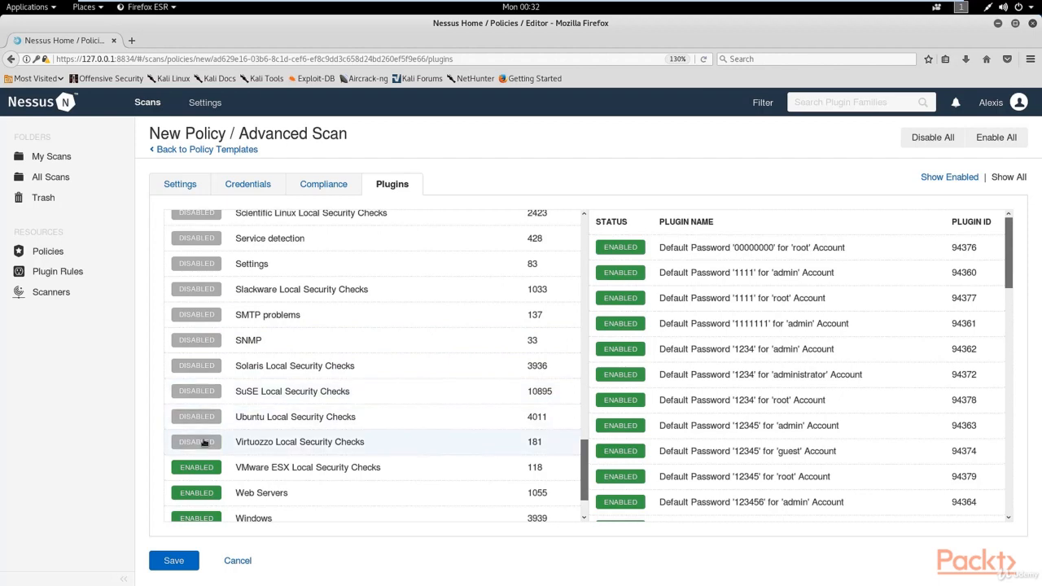
scroll(206, 423, down, 1)
click(206, 408)
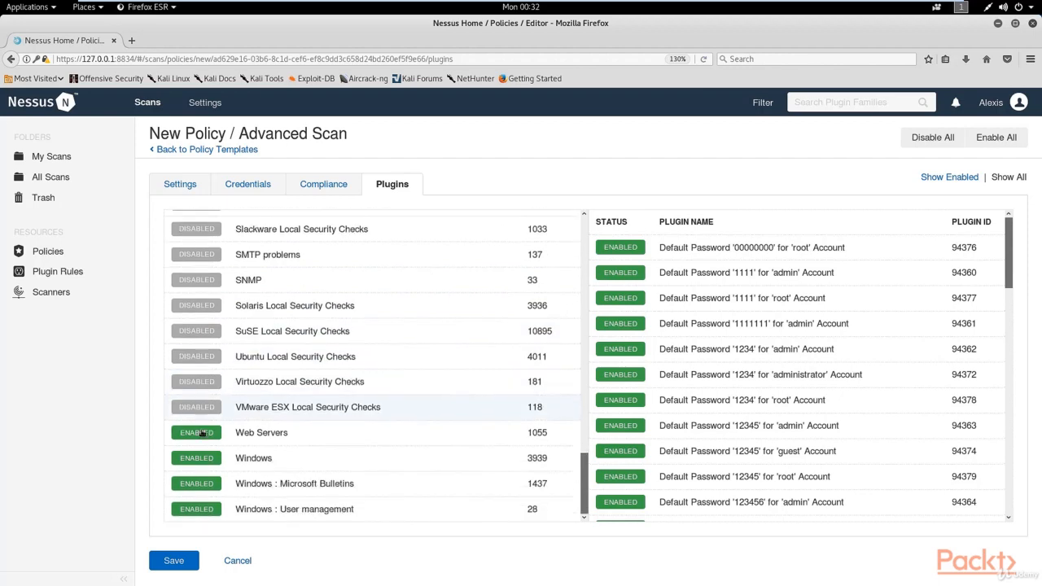
click(209, 358)
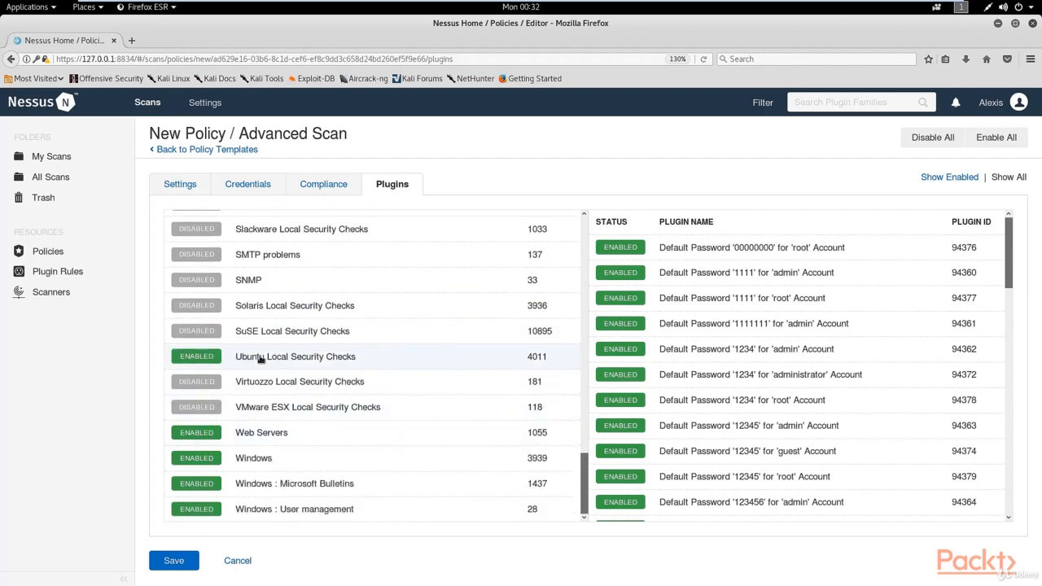
click(425, 378)
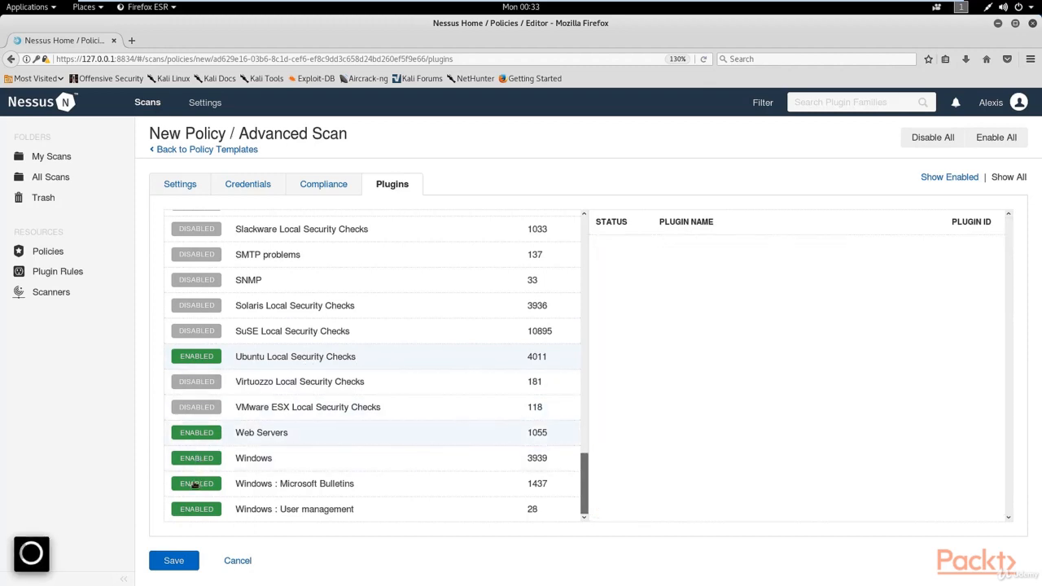
- Disable the plugin families from Web Servers through Windows : User management, and save the policy
click(239, 431)
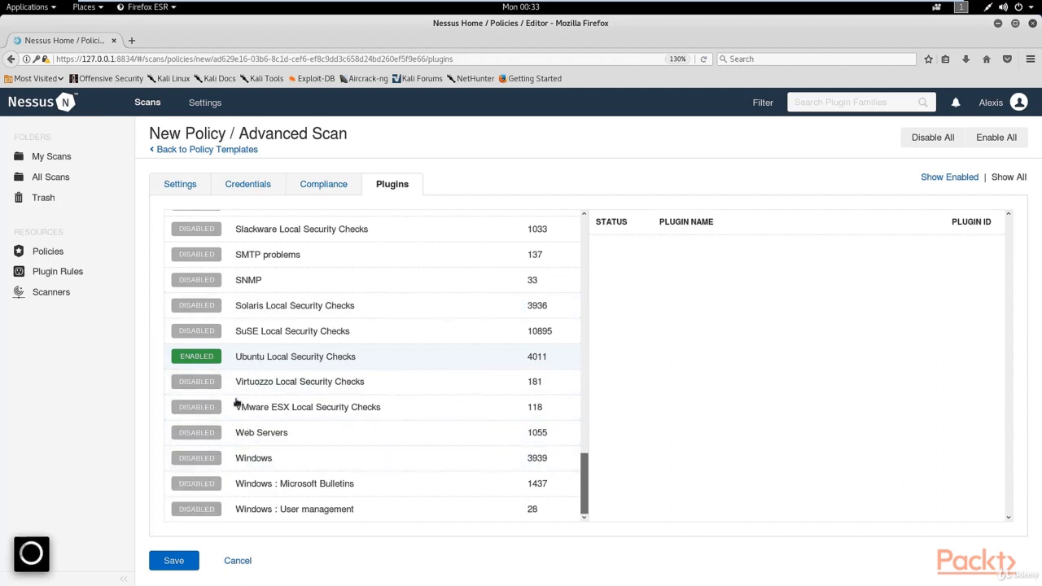
scroll(378, 358, up, 10)
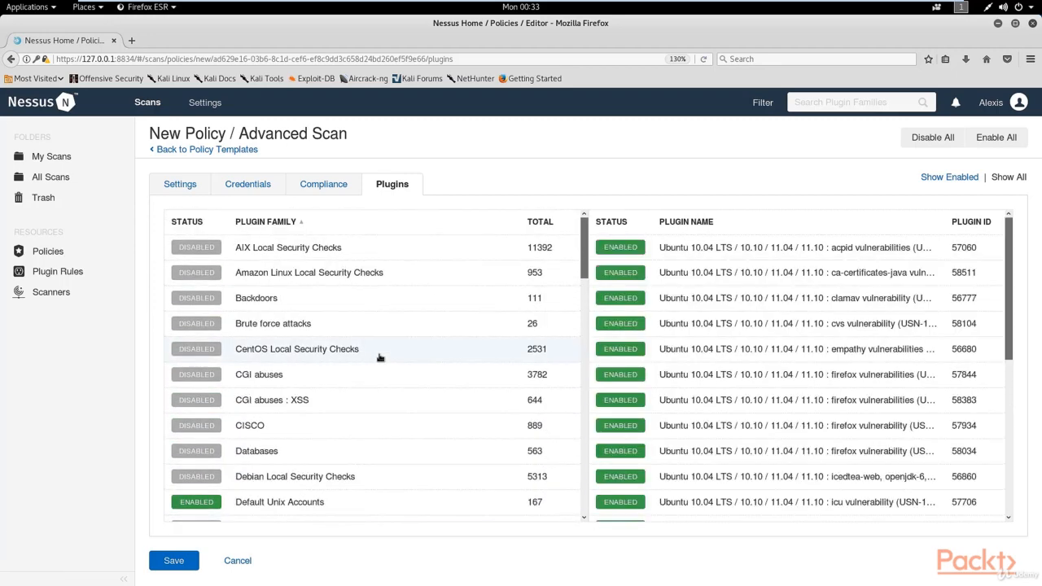
scroll(379, 356, down, 10)
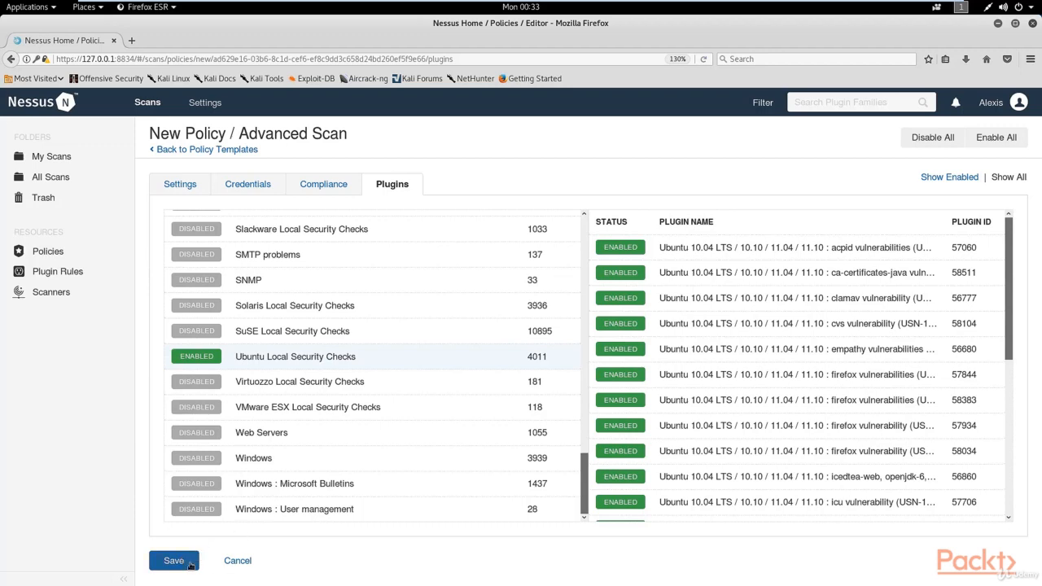
click(191, 564)
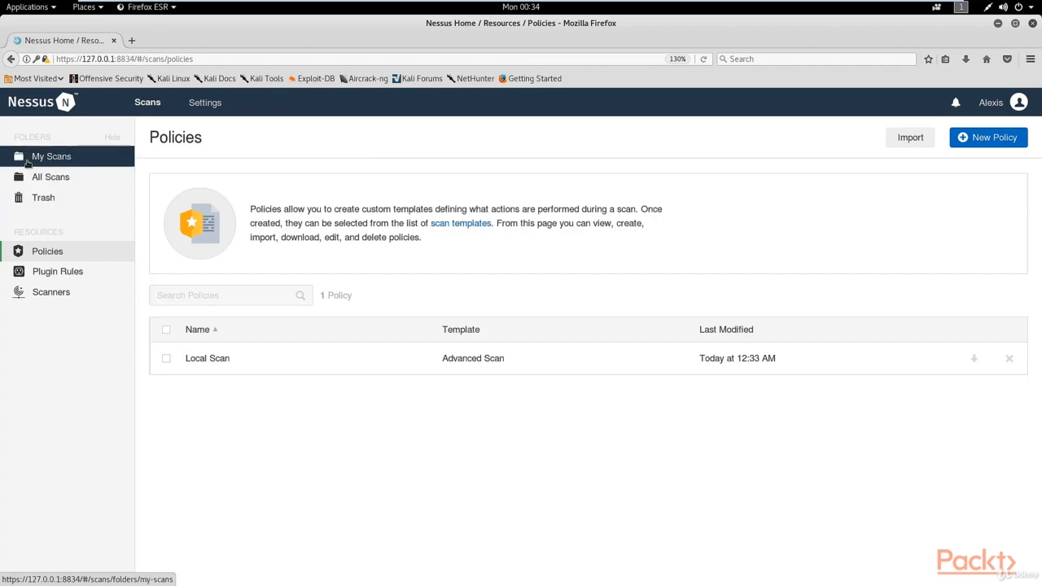
- Create a new scan in My Scans from the user-defined Local Scan policy
click(98, 160)
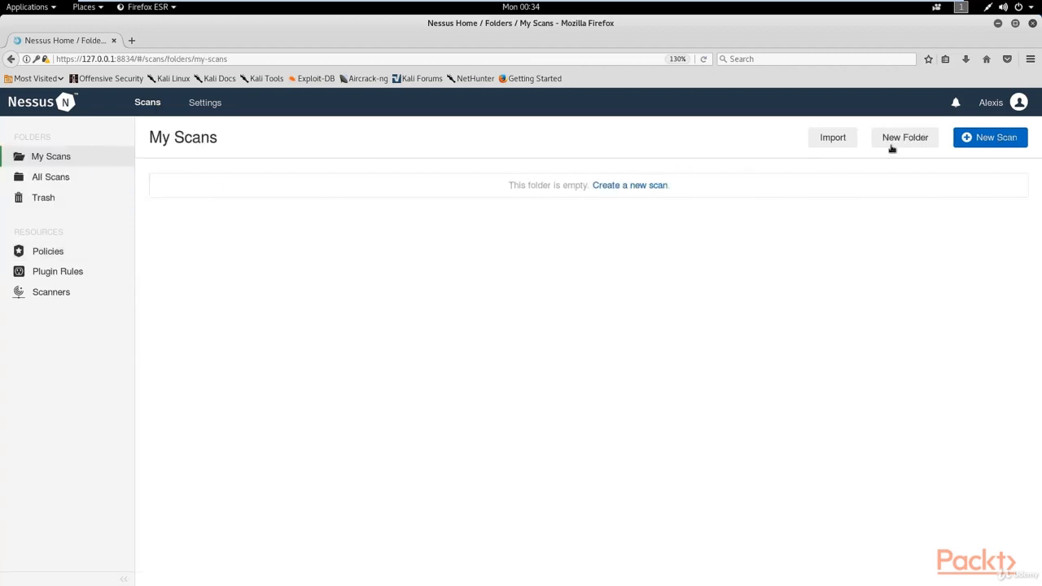
click(986, 140)
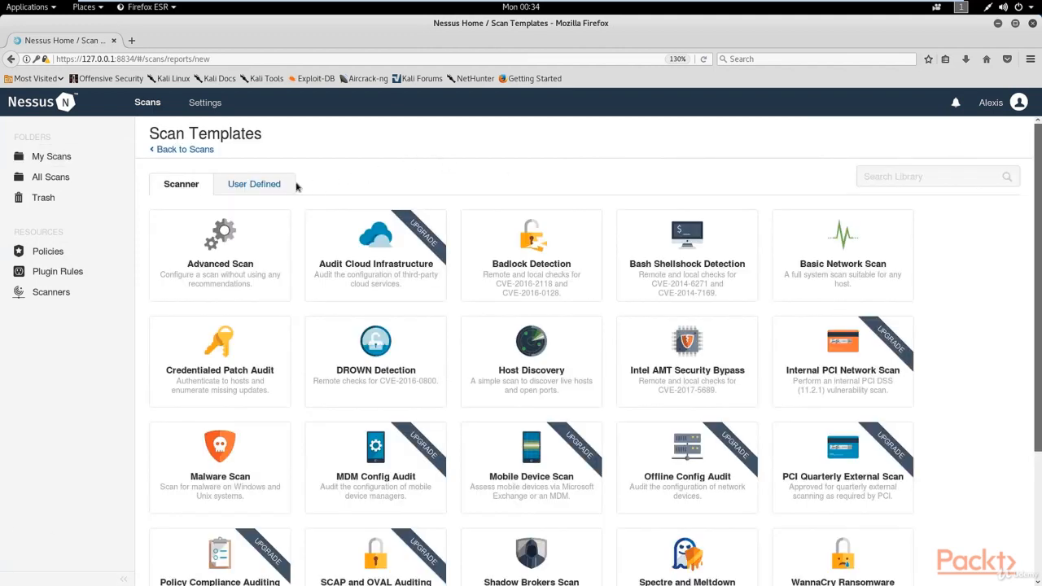
click(266, 189)
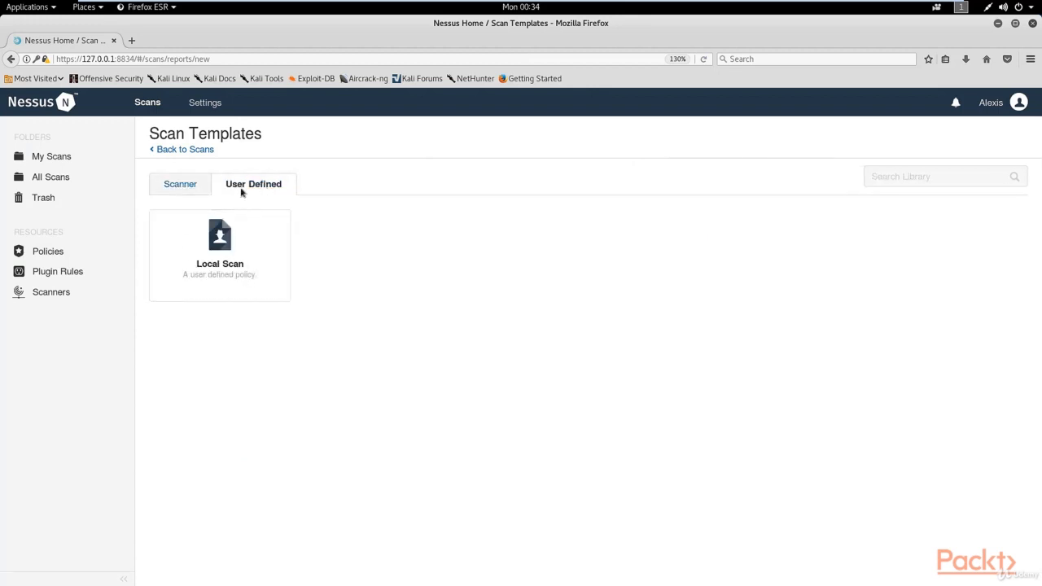
click(221, 275)
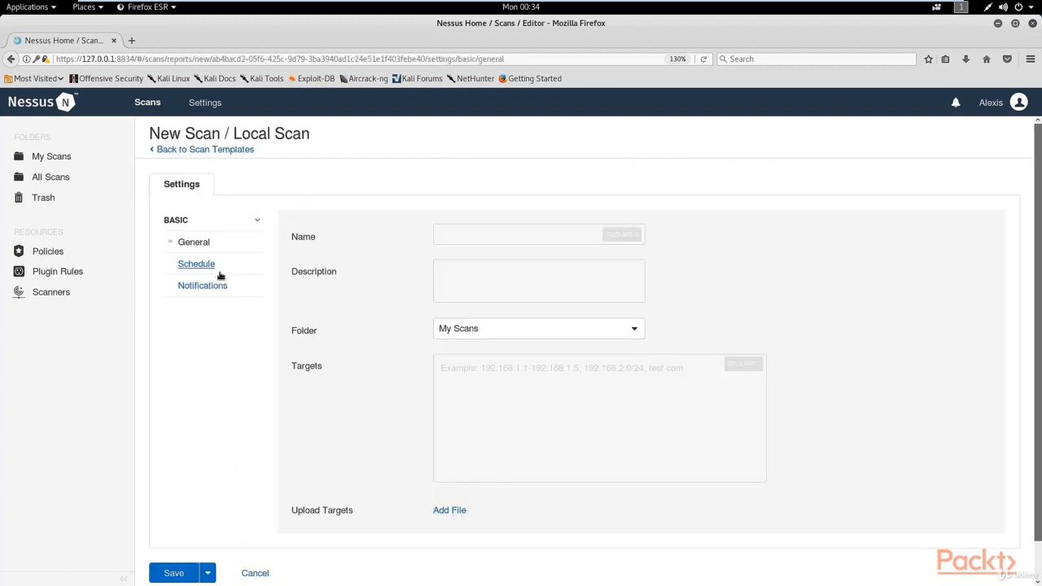
- Name the new scan Kali Linux Scan, leaving its description empty
click(478, 233)
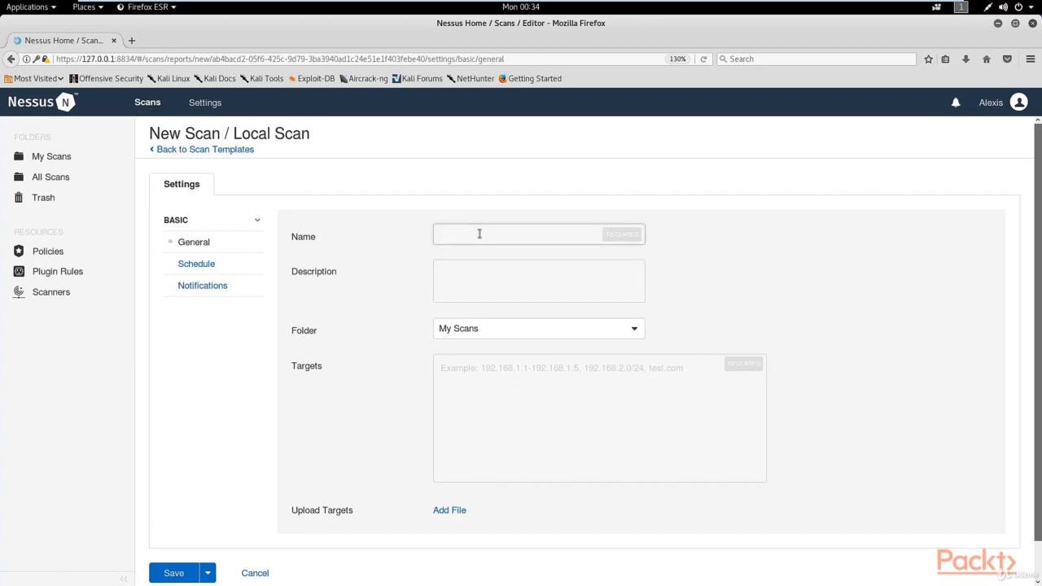
text(Kali )
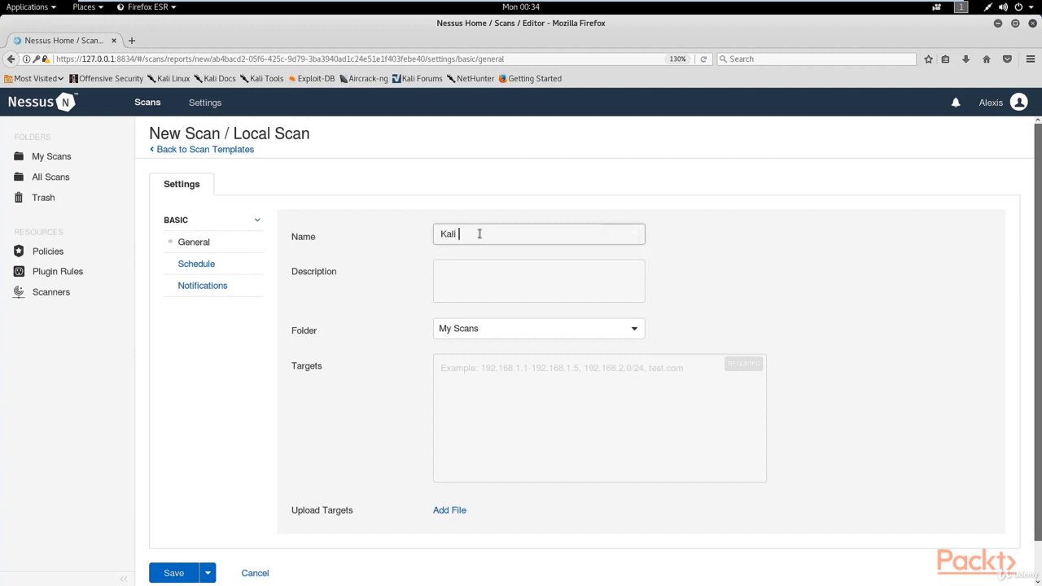
text(Linux Scan)
click(491, 284)
click(491, 363)
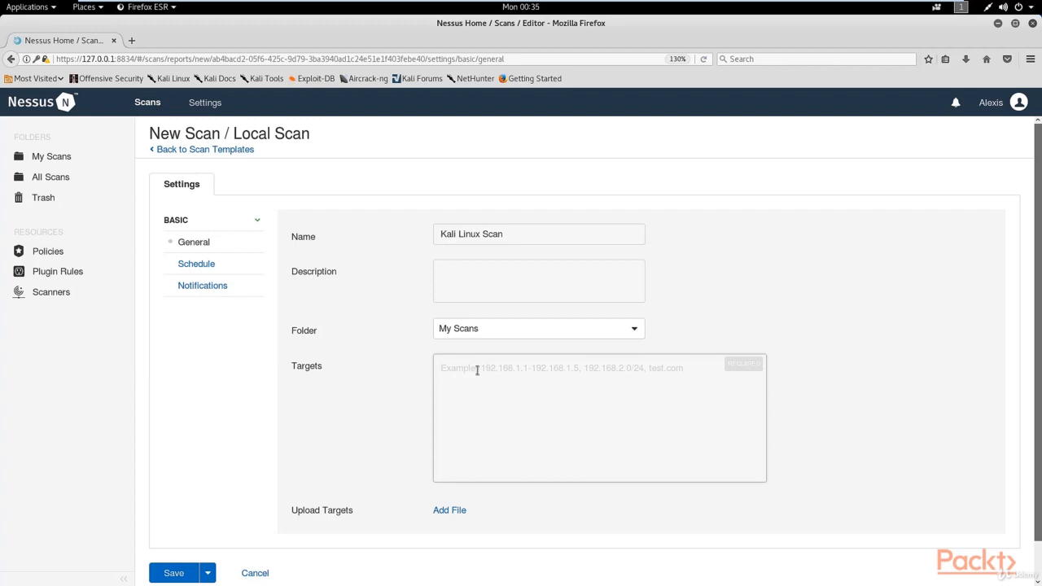
- Switch to the terminal and copy the eth0 IP address 192.168.1.106 from the ifconfig output
mouse_move(623, 4)
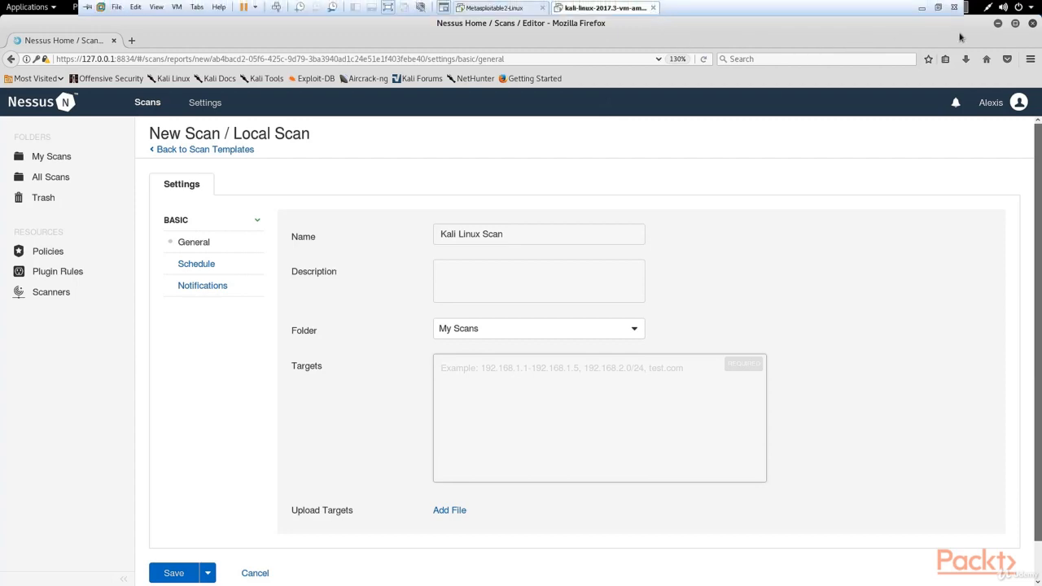
click(998, 24)
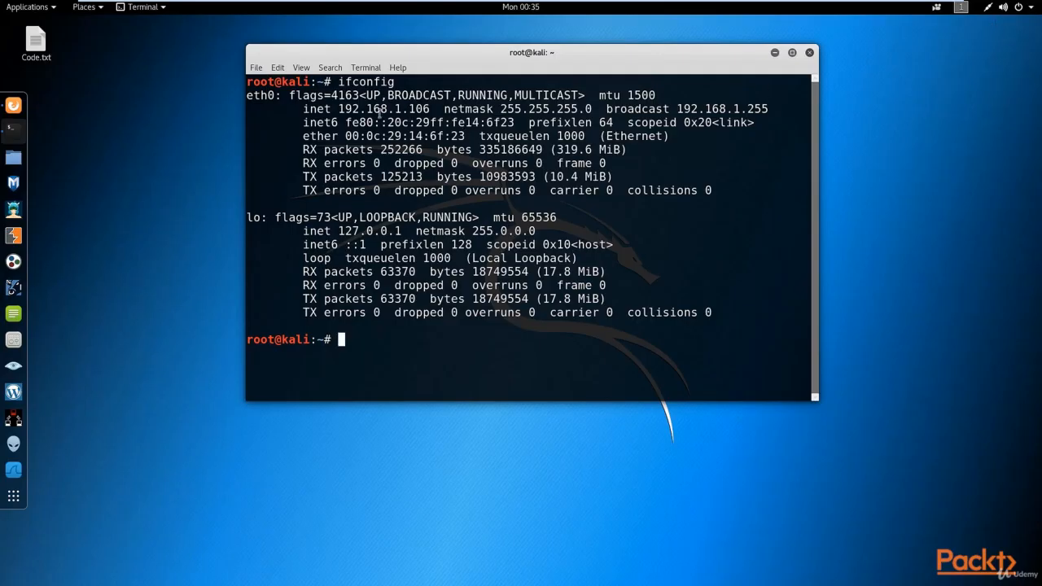
drag(338, 108, 430, 109)
right_click(430, 108)
click(464, 150)
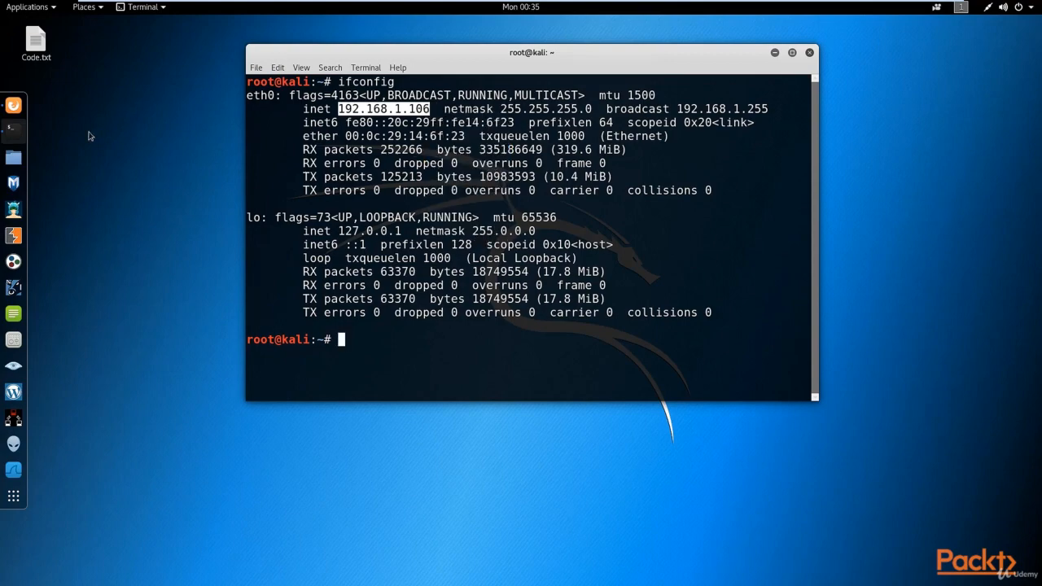
- Return to the Nessus scan in Firefox and paste the copied address 192.168.1.106 as the scan target
click(14, 106)
click(449, 371)
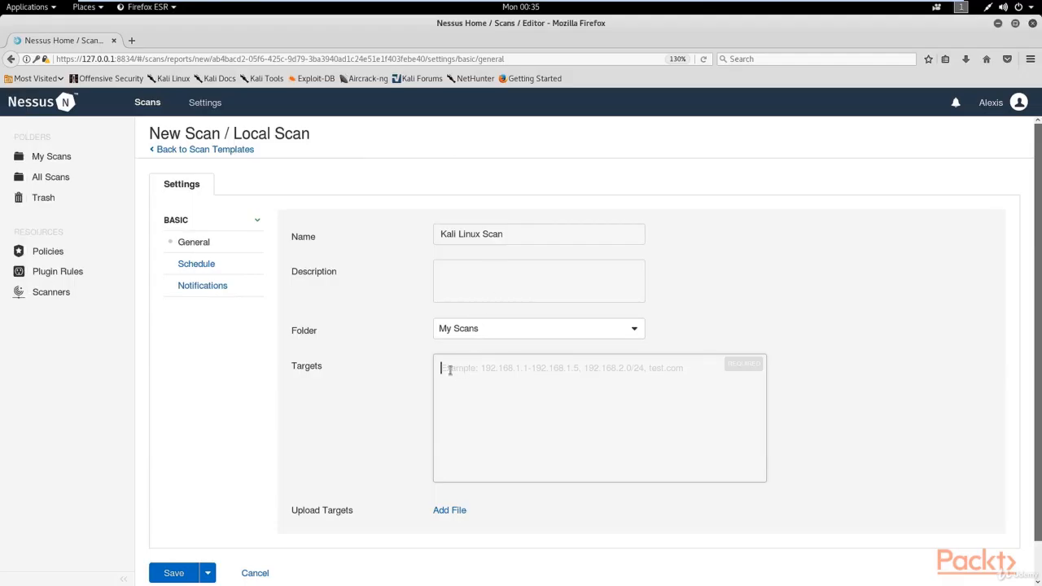
right_click(470, 384)
click(478, 427)
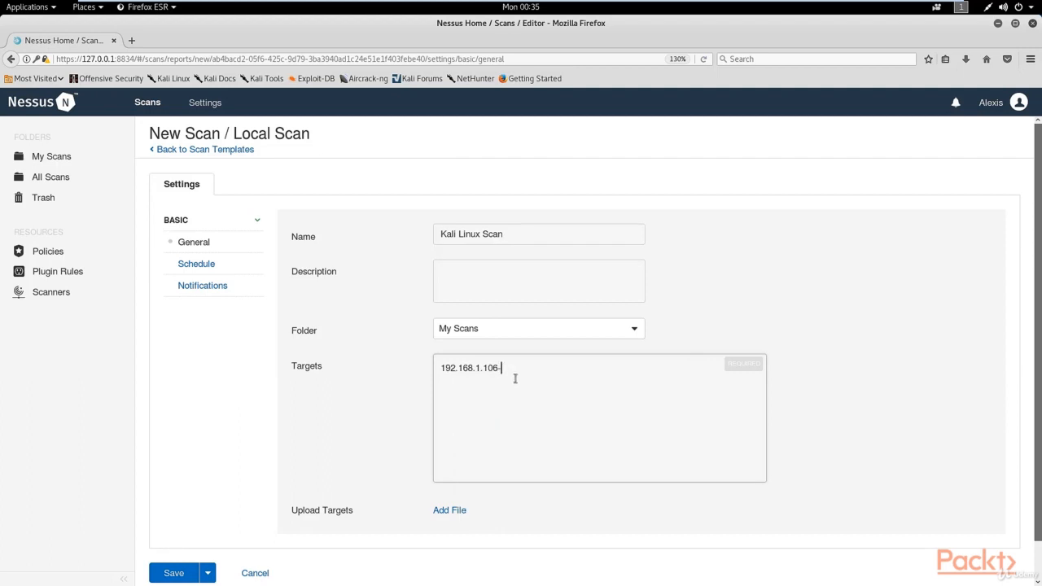
text(-110)
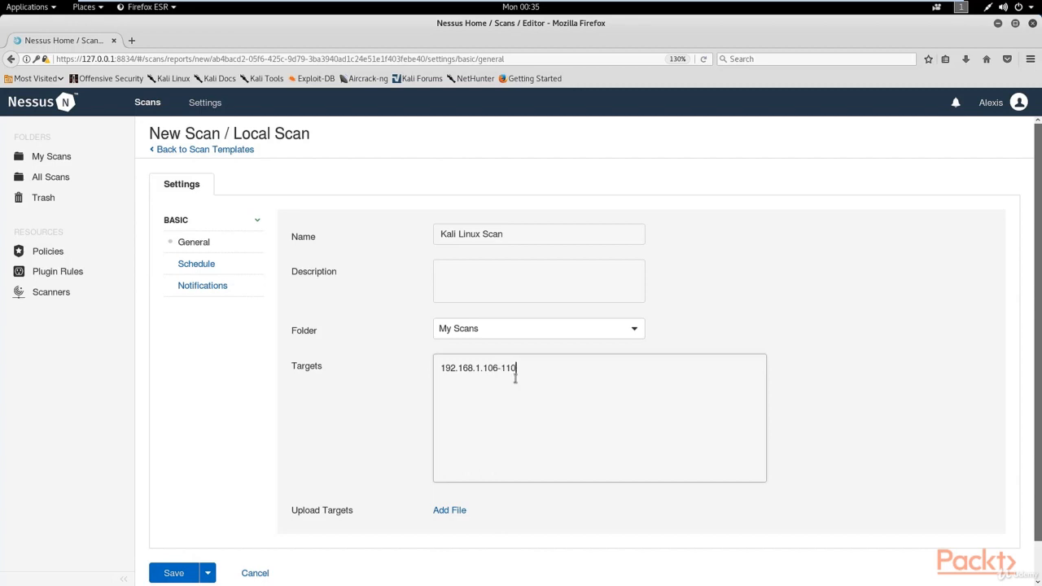
key(BackSpace)
key(BackSpace)
key(BackSpace)
key(BackSpace)
key(BackSpace)
key(BackSpace)
key(BackSpace)
key(BackSpace)
text(06)
- Save the Kali Linux Scan with its single target and launch it from My Scans
click(176, 571)
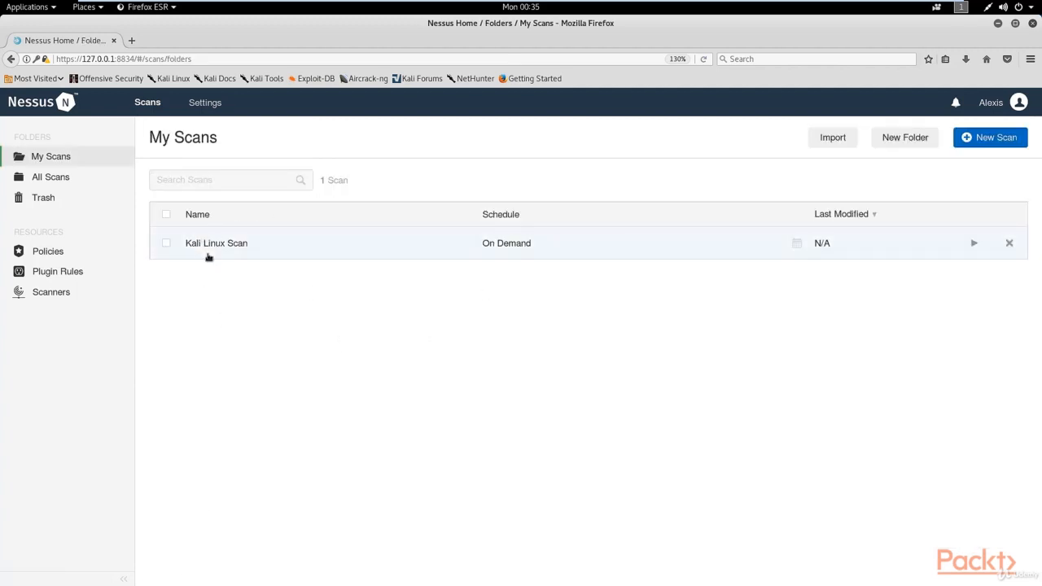
click(974, 245)
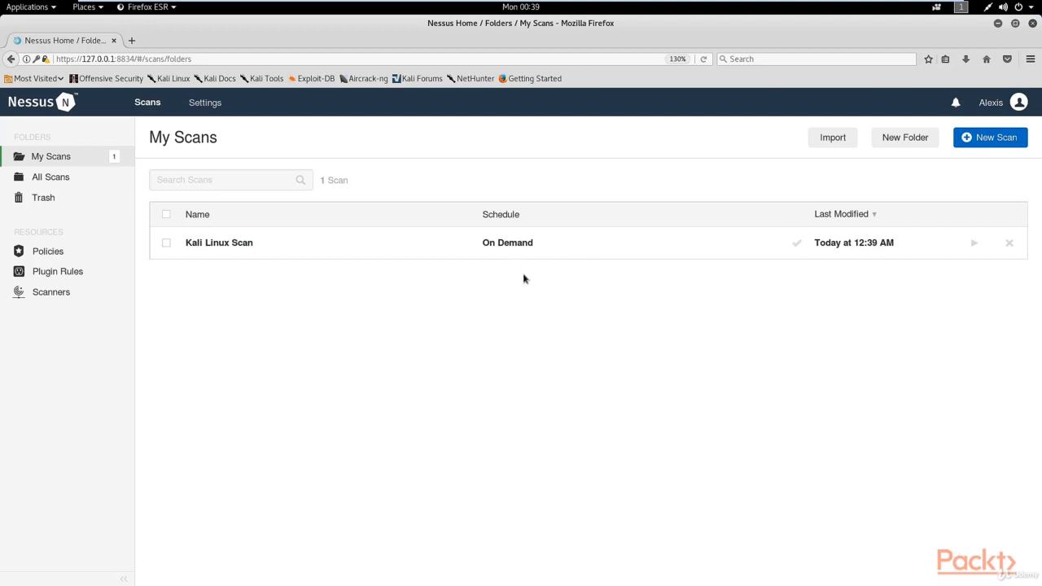
- Open the Kali Linux Scan results and examine the scan details and the vulnerability severity chart
click(407, 242)
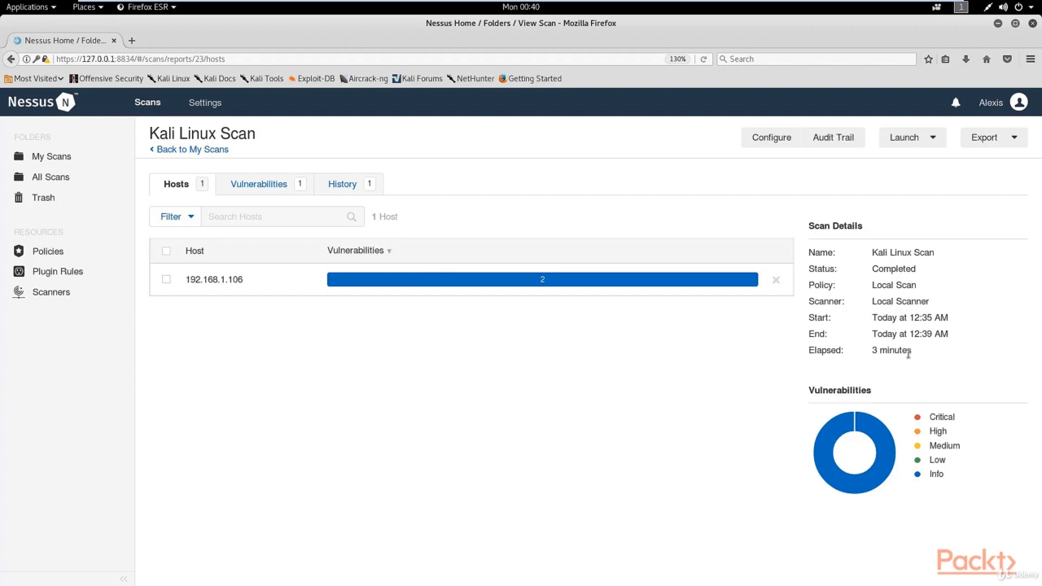
drag(813, 385, 873, 390)
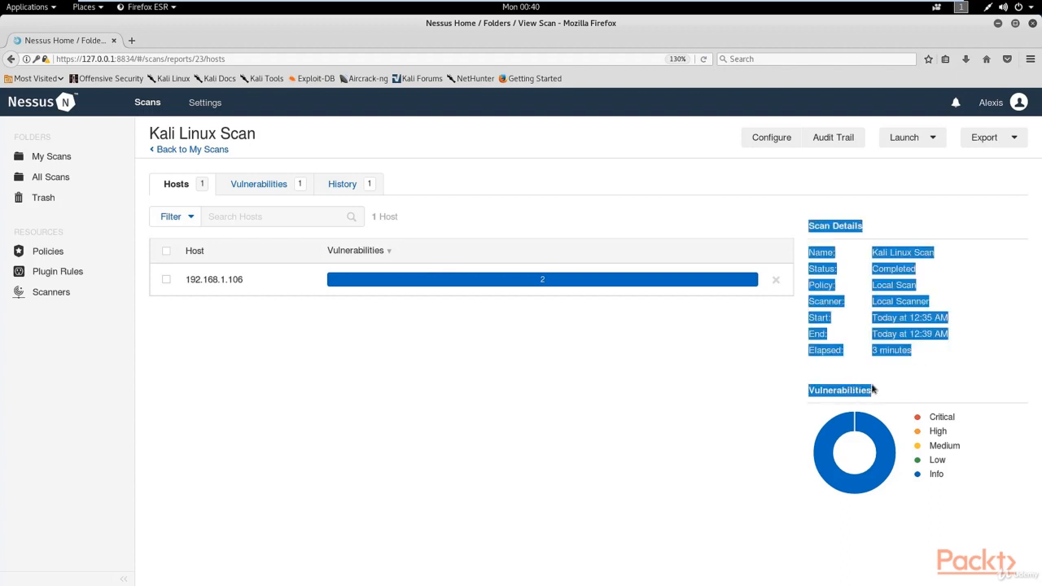
click(866, 404)
mouse_move(872, 440)
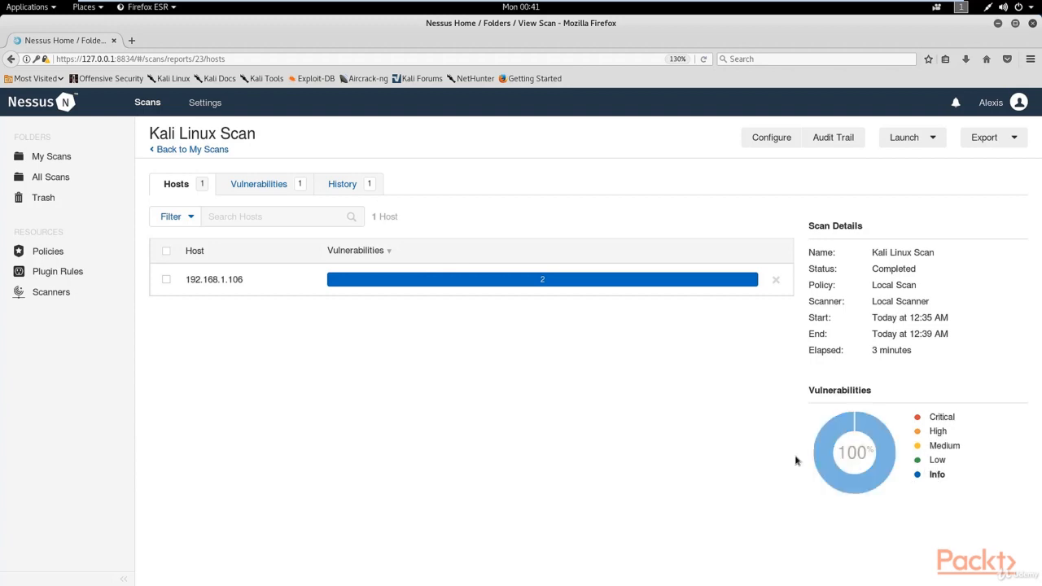
- Open the Netstat Portscanner (SSH) entry among the scan's vulnerabilities and review its description and port output
click(271, 187)
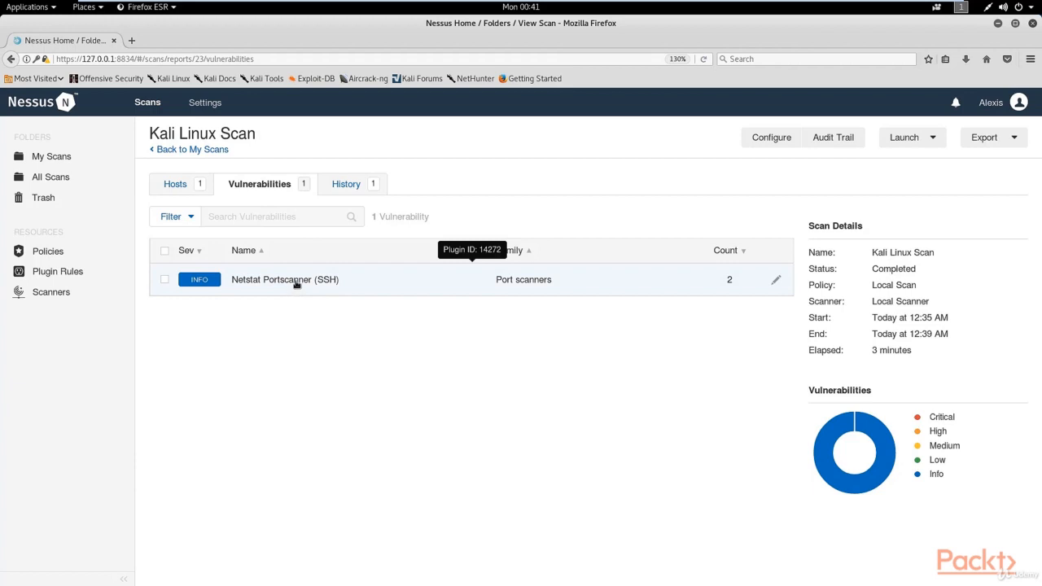
click(297, 282)
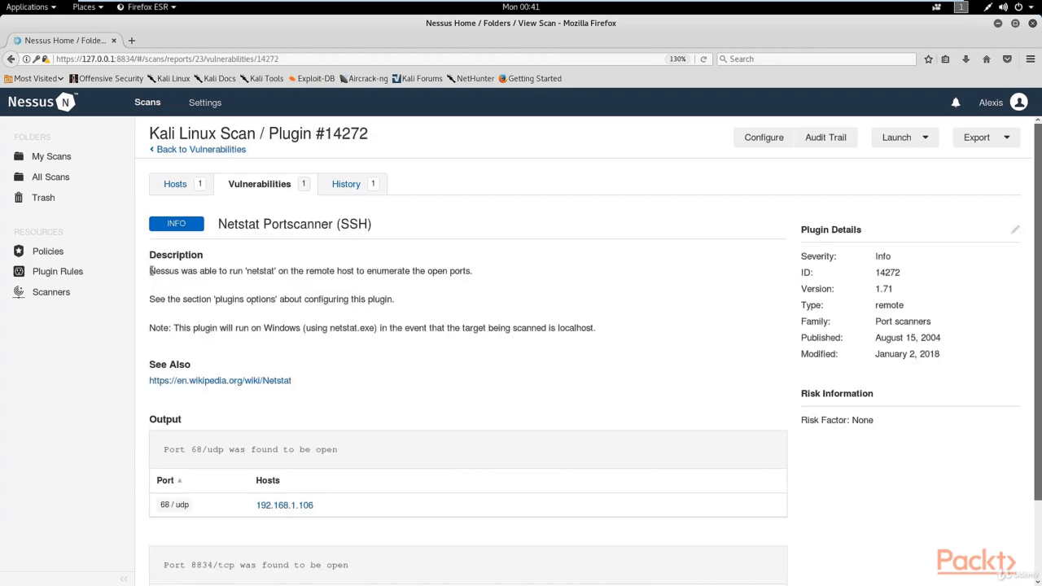
drag(151, 271, 273, 271)
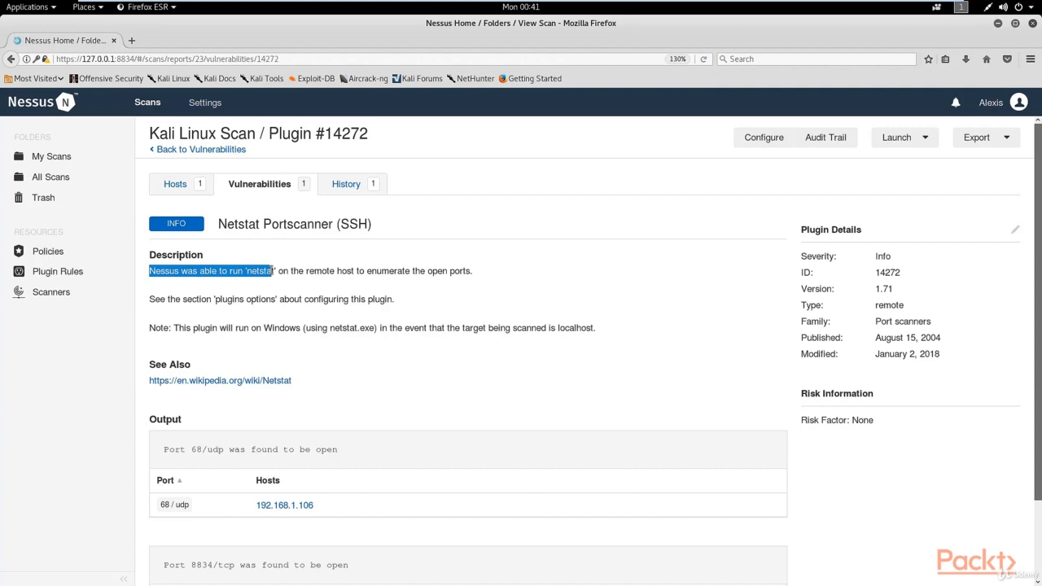
click(279, 283)
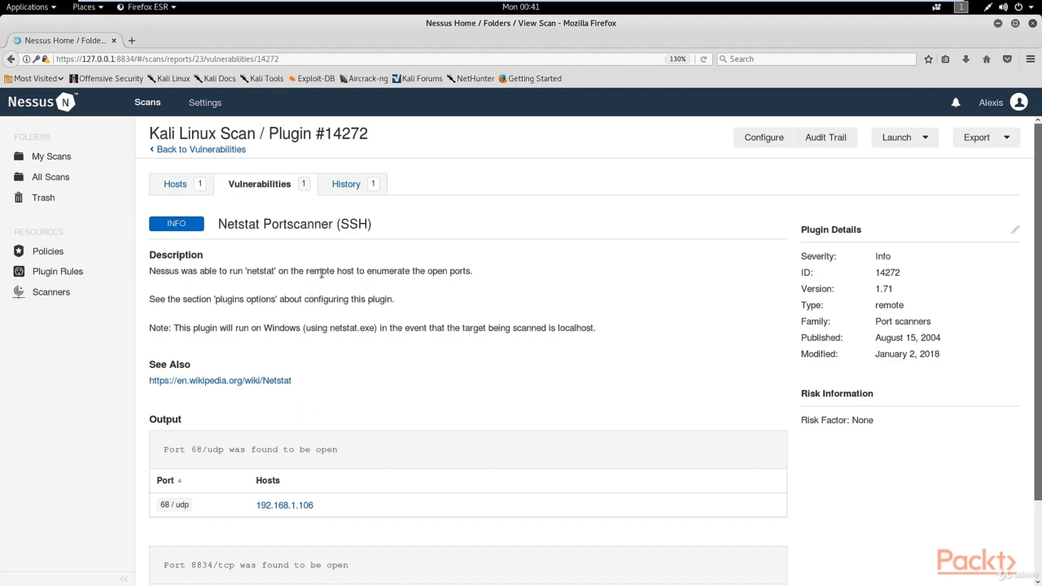
scroll(309, 274, down, 2)
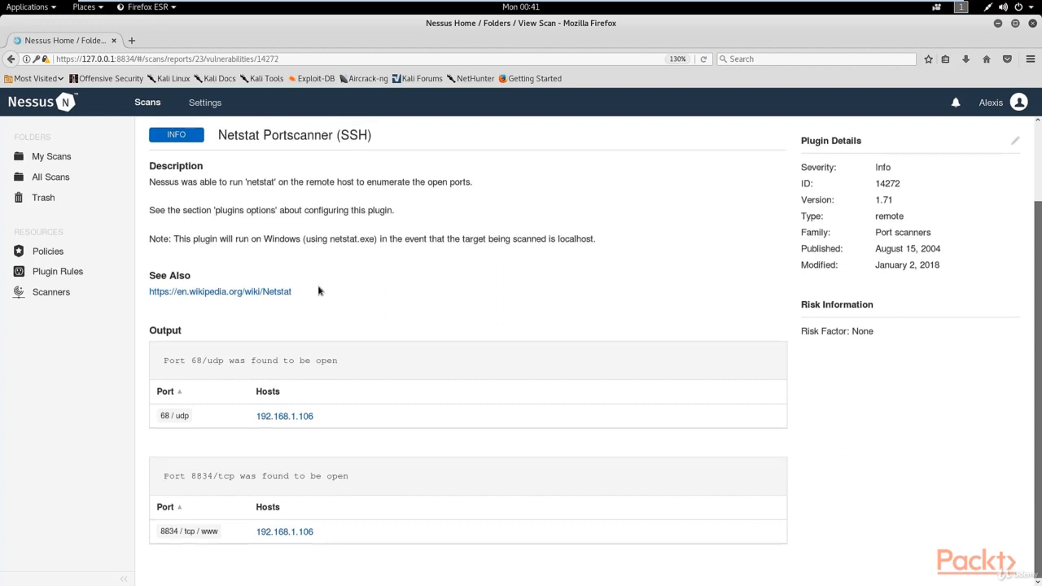
scroll(319, 290, up, 2)
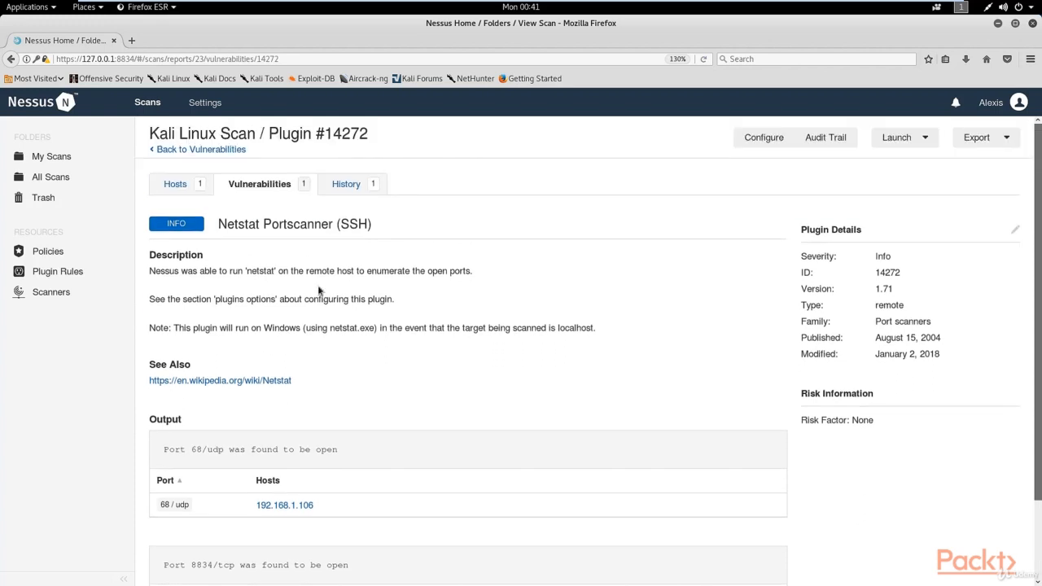